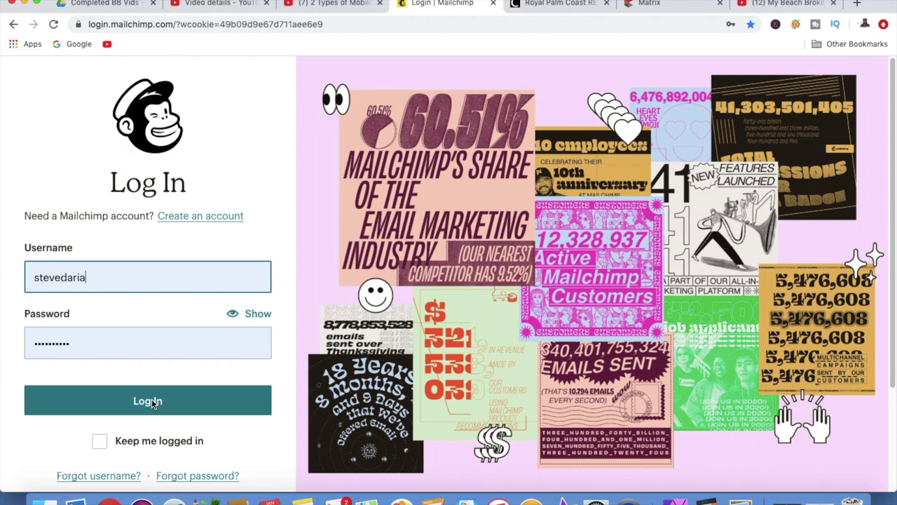
Log in to Mailchimp and reach the Outlook Contacts audience dashboard (1,083 subscribers)
{"action": "key", "text": "Return"}
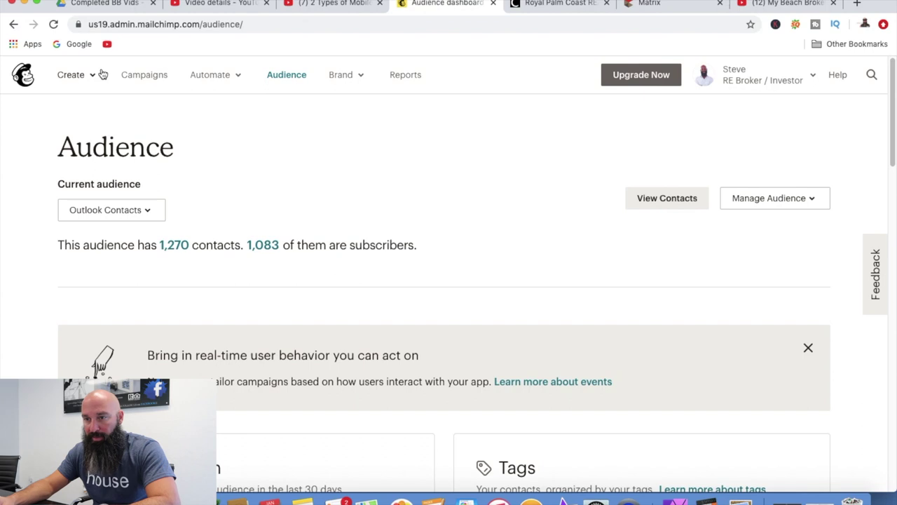
Go to the Campaigns page listing the Paintball Fort Myers (copy 03) draft
{"action": "scroll", "coordinate": [287, 171], "scroll_direction": "down", "scroll_amount": 3}
{"action": "scroll", "coordinate": [287, 171], "scroll_direction": "up", "scroll_amount": 3}
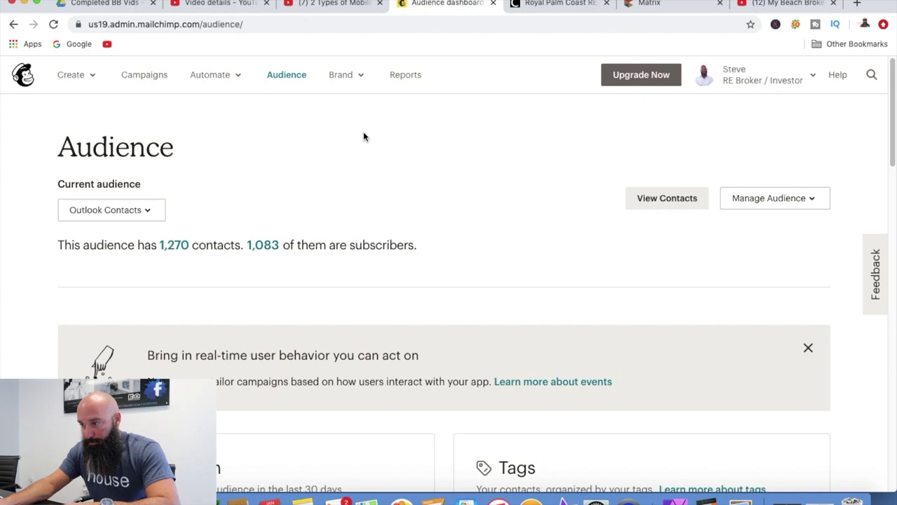
{"action": "left_click", "coordinate": [153, 80]}
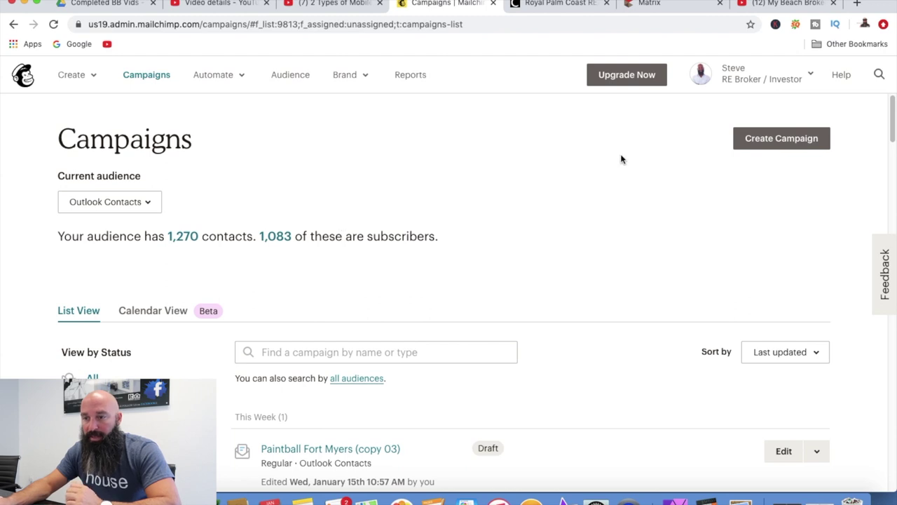
Start a new campaign, then dismiss the campaign-type chooser
{"action": "left_click", "coordinate": [763, 140]}
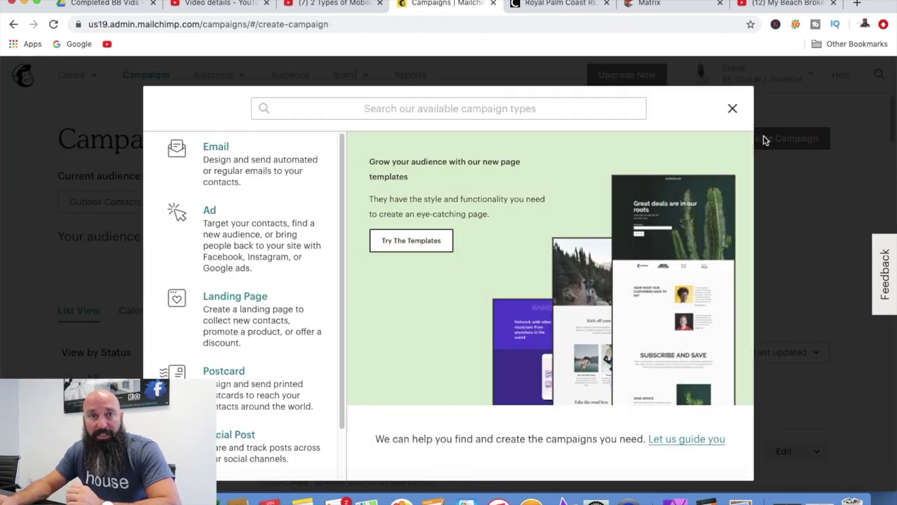
{"action": "scroll", "coordinate": [206, 165], "scroll_direction": "down", "scroll_amount": 2}
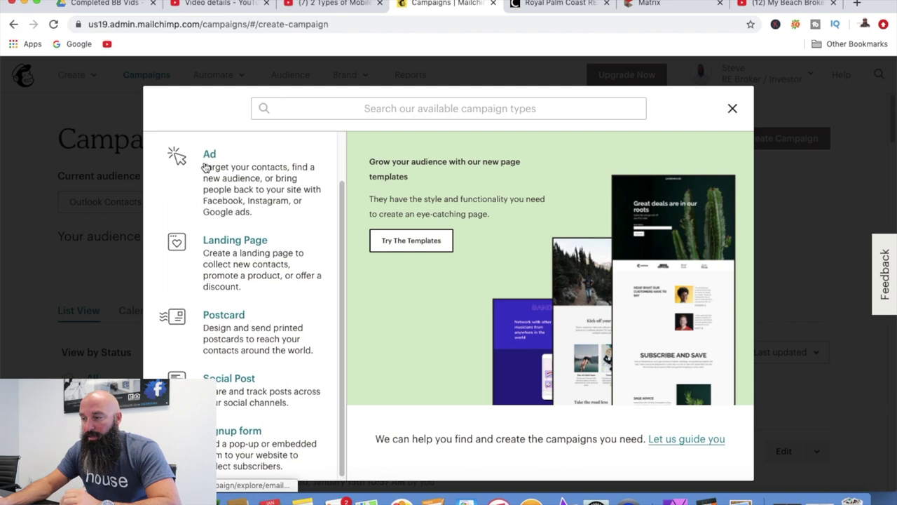
{"action": "scroll", "coordinate": [206, 168], "scroll_direction": "up", "scroll_amount": 2}
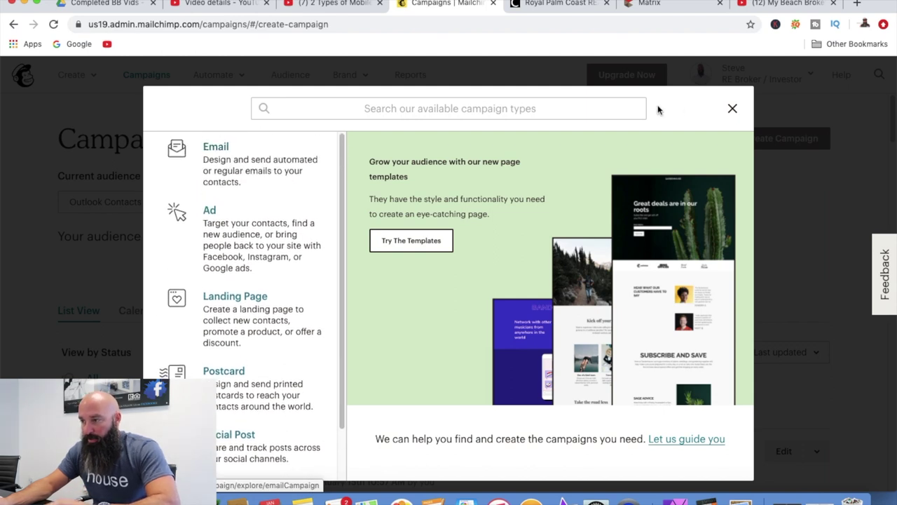
{"action": "left_click", "coordinate": [732, 109]}
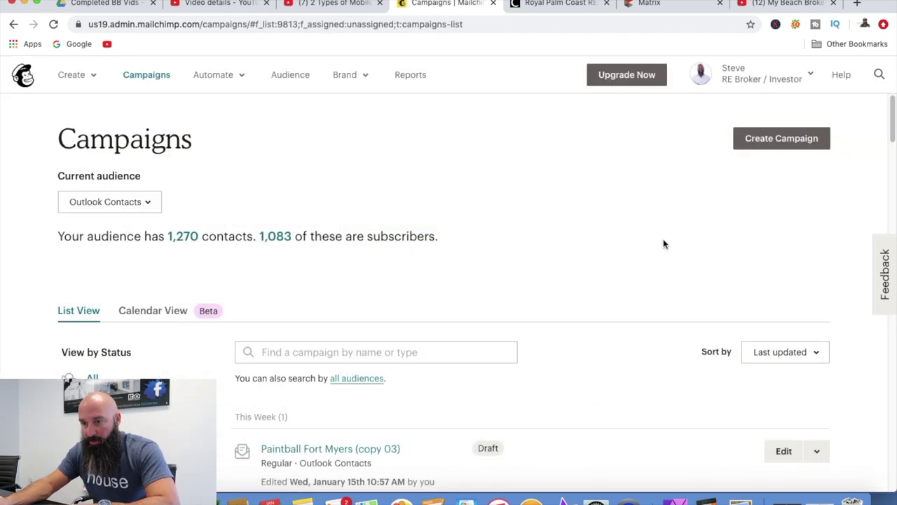
Find the sent campaign 'RE: Have you eaten at Enzo's in Bonita?' and show its actions
{"action": "scroll", "coordinate": [665, 244], "scroll_direction": "down", "scroll_amount": 4}
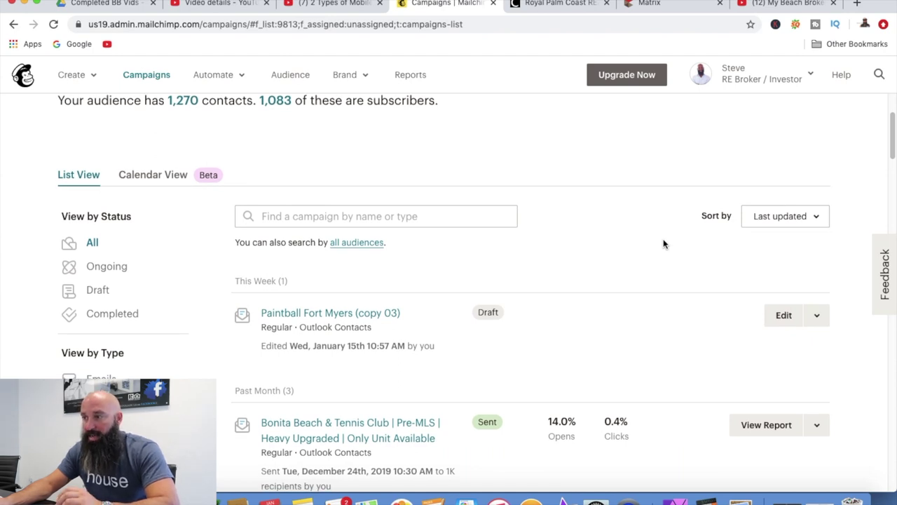
{"action": "scroll", "coordinate": [664, 244], "scroll_direction": "down", "scroll_amount": 8}
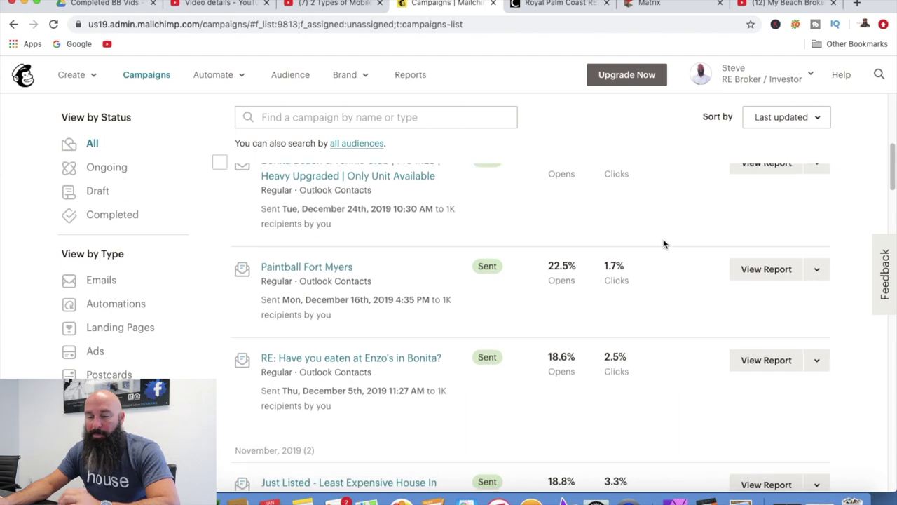
{"action": "scroll", "coordinate": [664, 244], "scroll_direction": "down", "scroll_amount": 1}
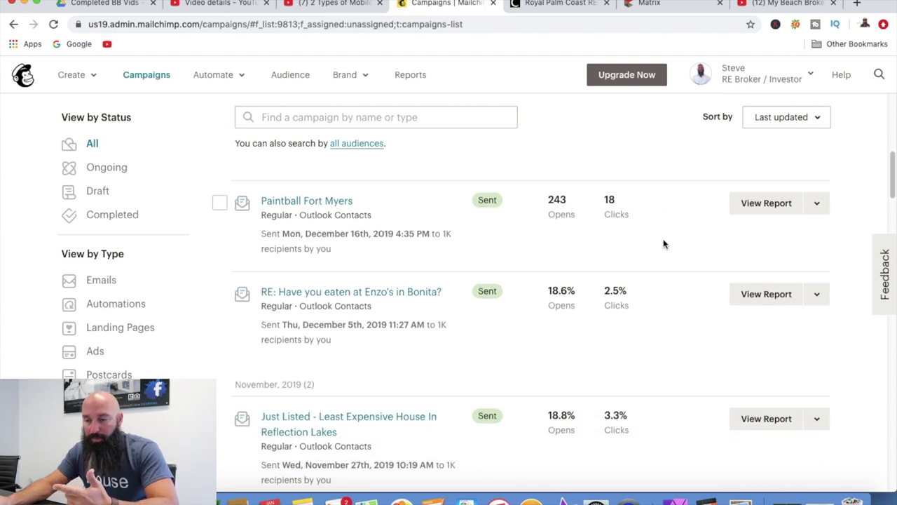
{"action": "left_click", "coordinate": [818, 297]}
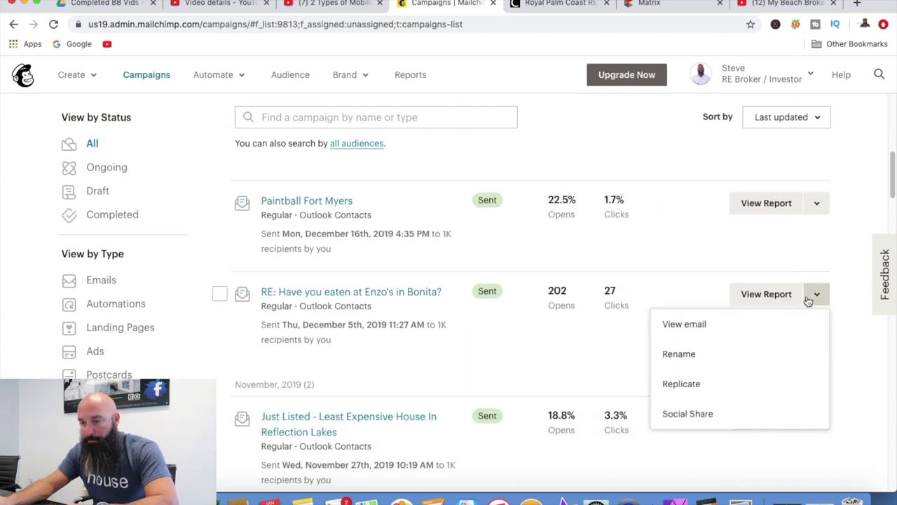
Replicate the Enzo's in Bonita campaign into a new (copy 03) draft
{"action": "left_click", "coordinate": [683, 391]}
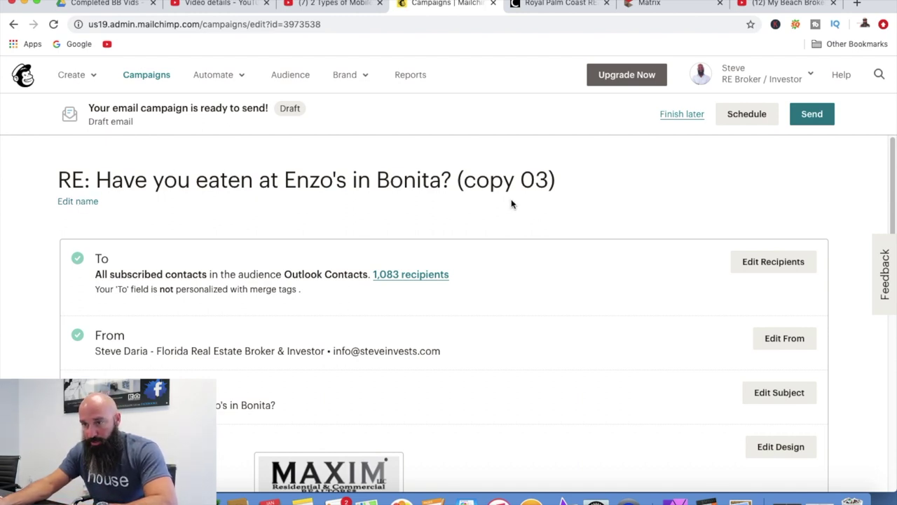
Rename the draft 'JUST LISTED - Gulf Access Cape Coral Waterfront Pool Home', copying the name before saving
{"action": "left_click", "coordinate": [78, 201]}
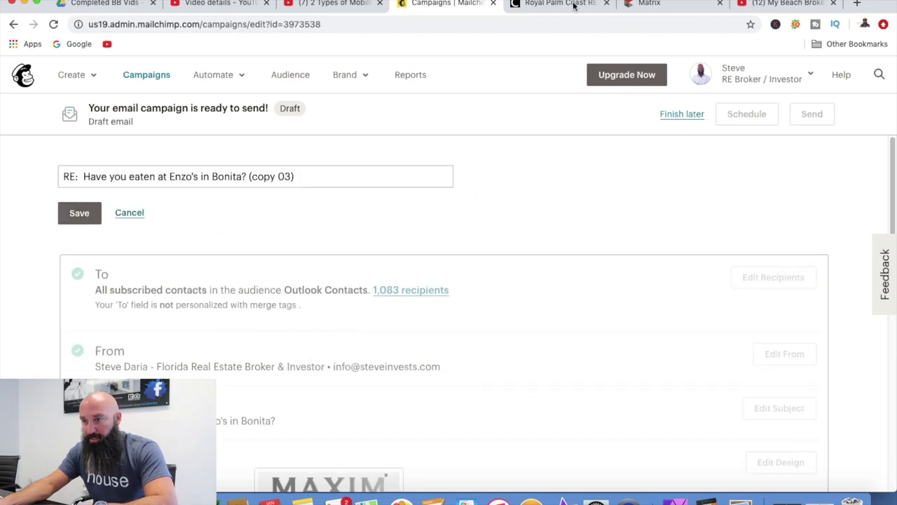
{"action": "left_click_drag", "start_coordinate": [306, 174], "coordinate": [60, 167]}
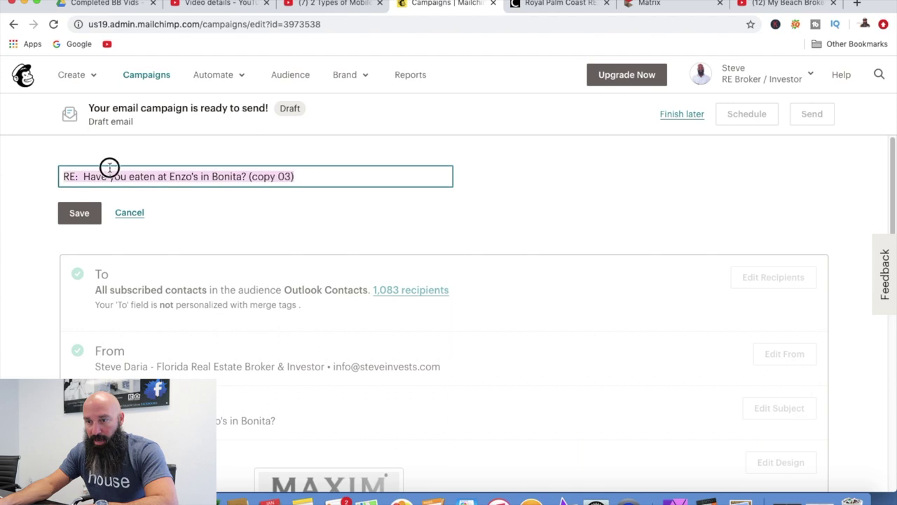
{"action": "type", "text": "J"}
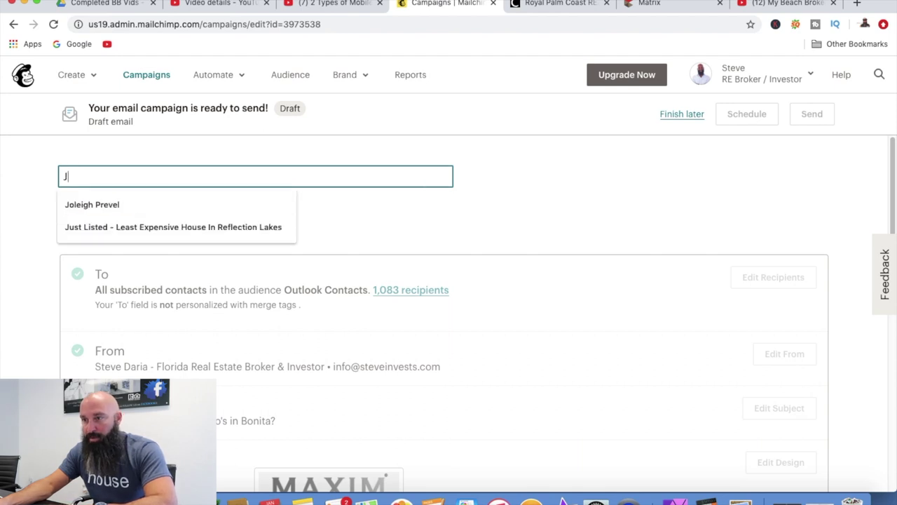
{"action": "type", "text": "UST LISTED - "}
{"action": "type", "text": "Cape"}
{"action": "key", "text": "BackSpace"}
{"action": "key", "text": "BackSpace"}
{"action": "key", "text": "BackSpace"}
{"action": "key", "text": "BackSpace"}
{"action": "type", "text": "Gulf Access Cape Coral Waterfront Pool "}
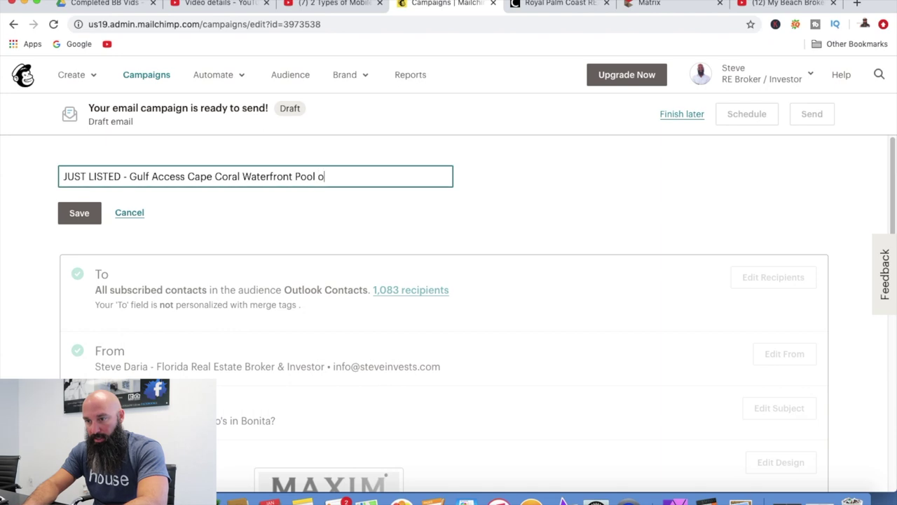
{"action": "type", "text": "Home"}
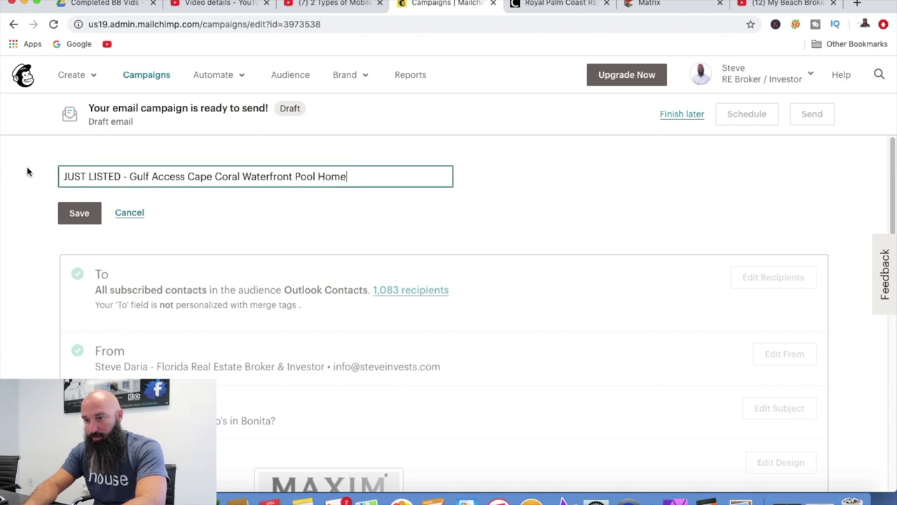
{"action": "left_click_drag", "start_coordinate": [362, 181], "coordinate": [63, 177]}
{"action": "right_click", "coordinate": [75, 176]}
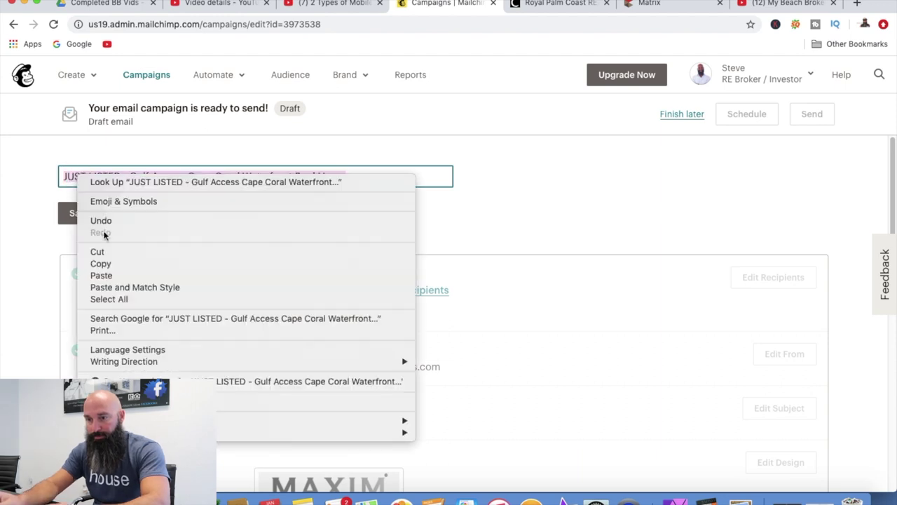
{"action": "left_click", "coordinate": [103, 266]}
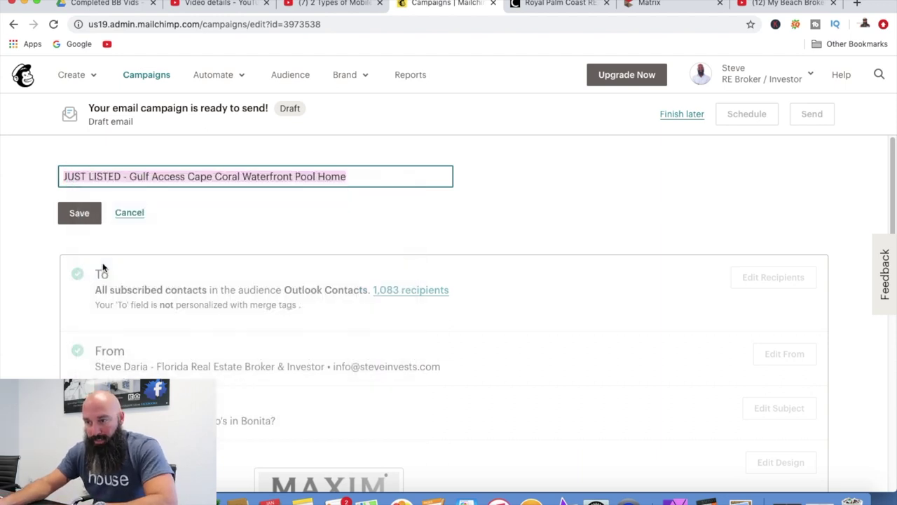
{"action": "left_click", "coordinate": [82, 213]}
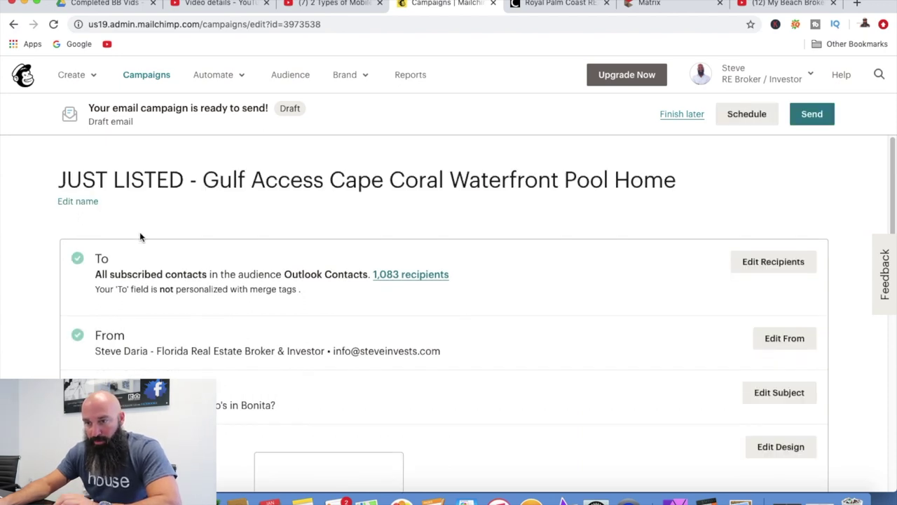
Replace the Enzo's subject by pasting the copied listing name, then save it
{"action": "scroll", "coordinate": [465, 258], "scroll_direction": "down", "scroll_amount": 2}
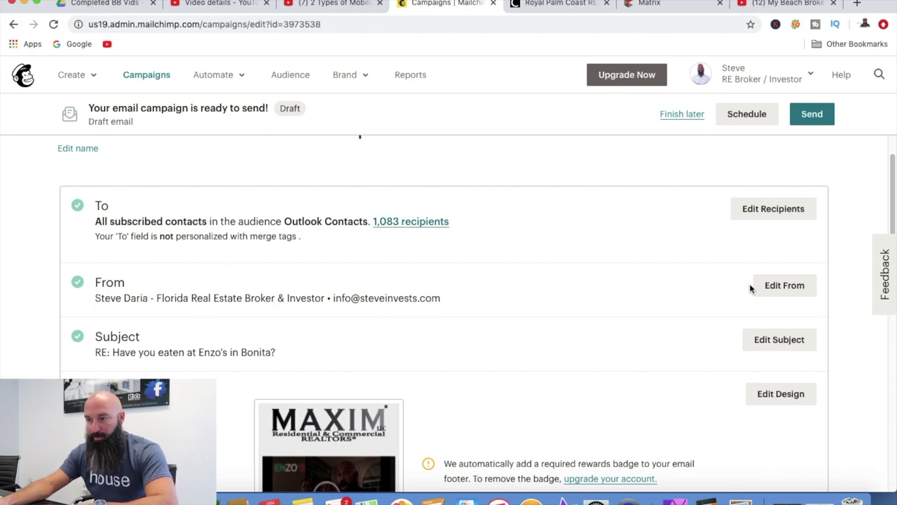
{"action": "scroll", "coordinate": [506, 274], "scroll_direction": "down", "scroll_amount": 3}
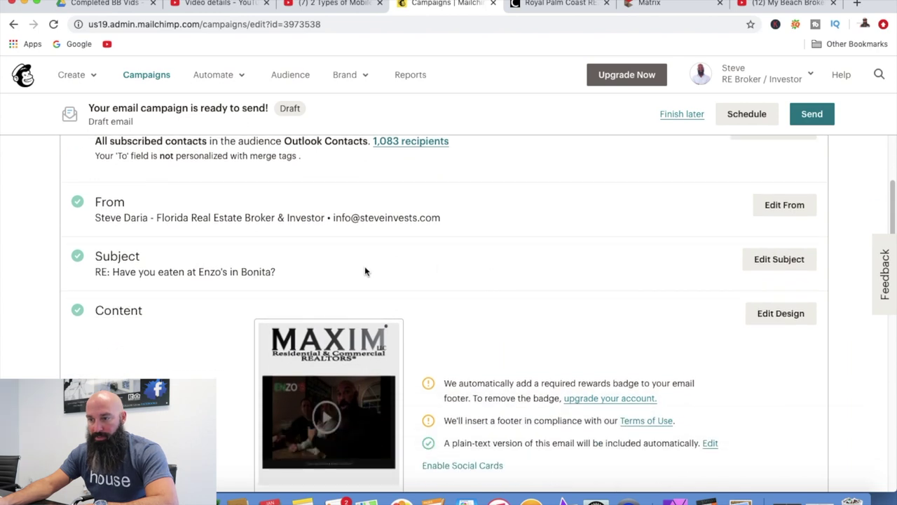
{"action": "left_click", "coordinate": [777, 260]}
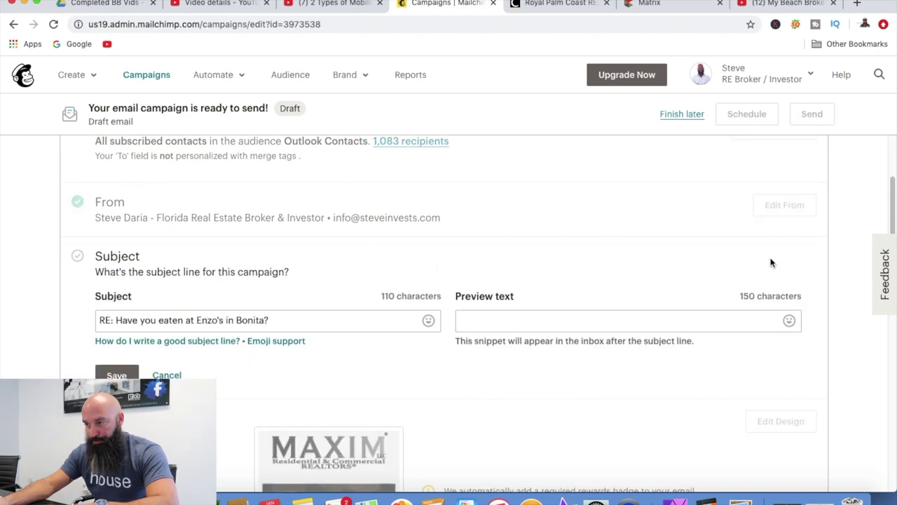
{"action": "left_click_drag", "start_coordinate": [286, 317], "coordinate": [16, 289]}
{"action": "key", "text": "super+v"}
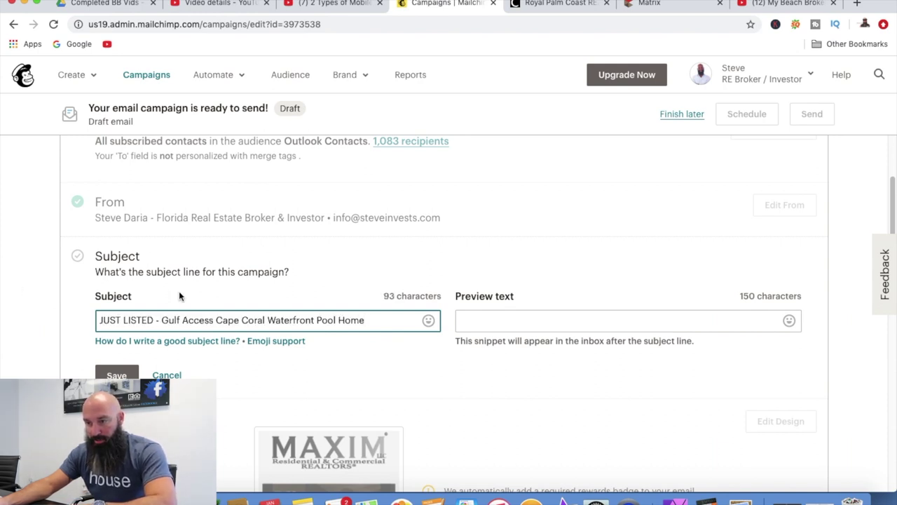
{"action": "left_click", "coordinate": [116, 374]}
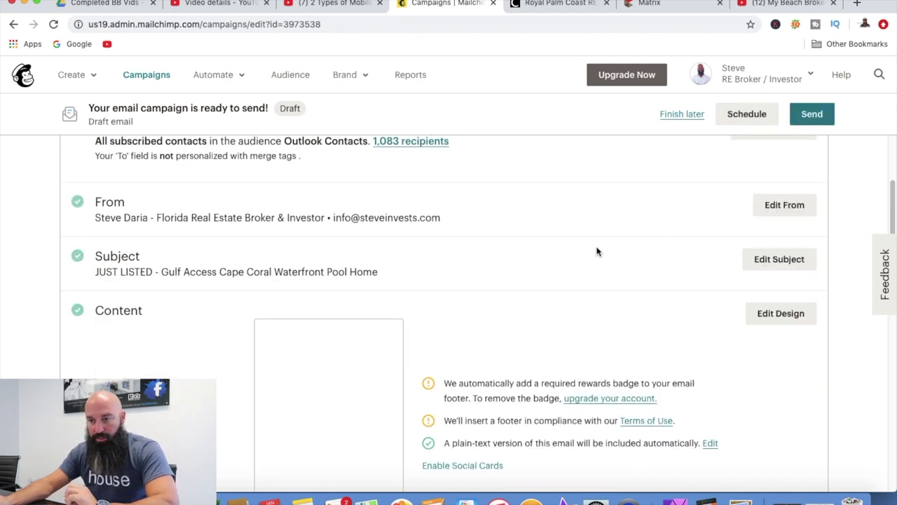
{"action": "scroll", "coordinate": [617, 259], "scroll_direction": "down", "scroll_amount": 1}
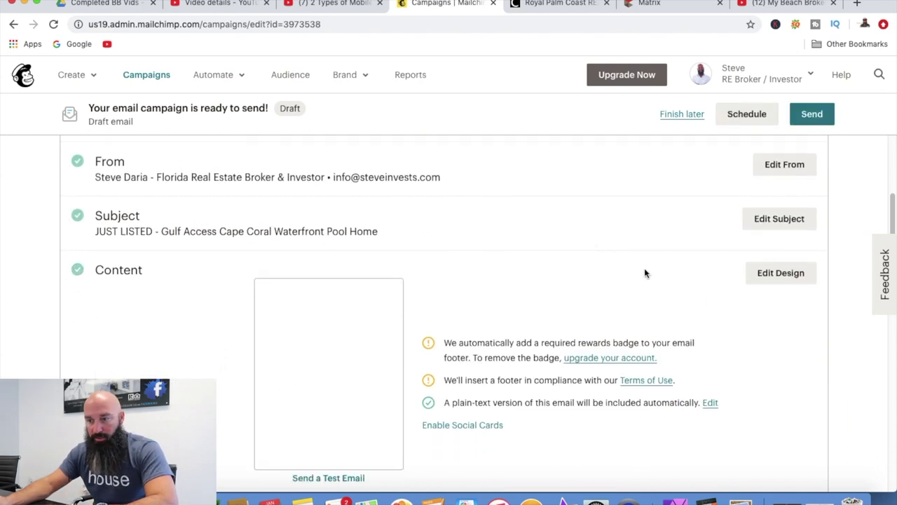
Open the email design editor and scroll through the layout
{"action": "left_click", "coordinate": [780, 282]}
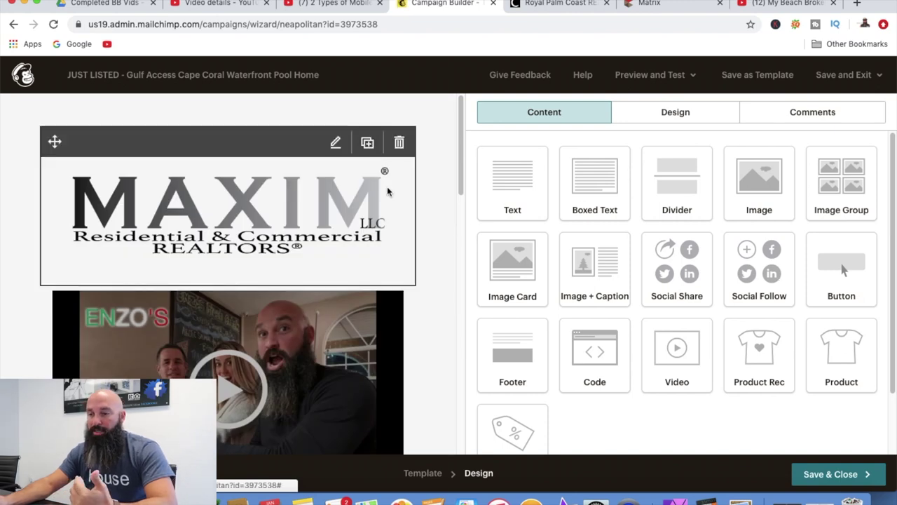
{"action": "scroll", "coordinate": [431, 189], "scroll_direction": "down", "scroll_amount": 5}
{"action": "scroll", "coordinate": [432, 188], "scroll_direction": "down", "scroll_amount": 2}
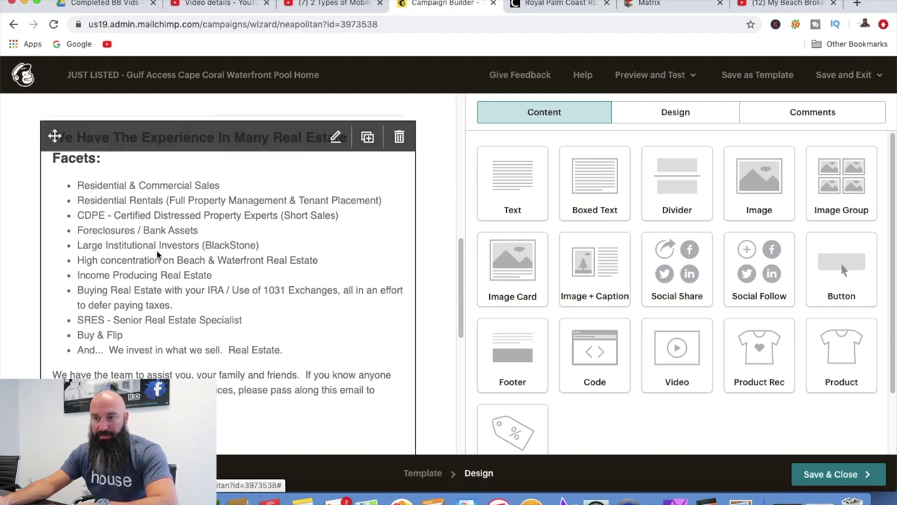
{"action": "scroll", "coordinate": [171, 273], "scroll_direction": "down", "scroll_amount": 4}
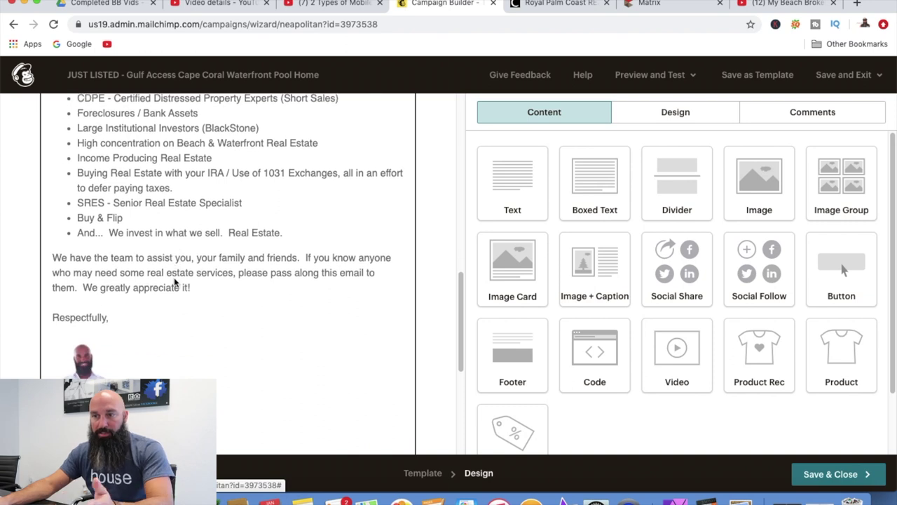
{"action": "scroll", "coordinate": [174, 280], "scroll_direction": "down", "scroll_amount": 6}
{"action": "scroll", "coordinate": [176, 282], "scroll_direction": "up", "scroll_amount": 2}
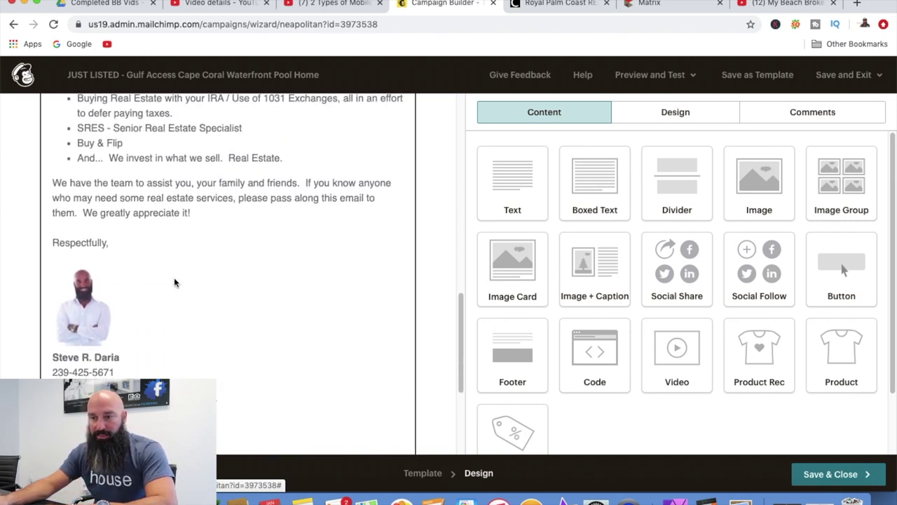
{"action": "scroll", "coordinate": [176, 282], "scroll_direction": "up", "scroll_amount": 15}
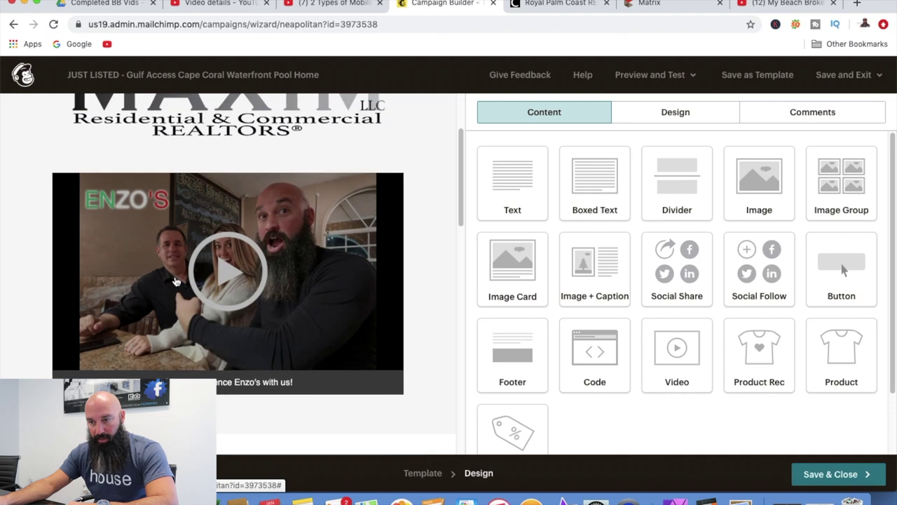
{"action": "scroll", "coordinate": [177, 279], "scroll_direction": "up", "scroll_amount": 1}
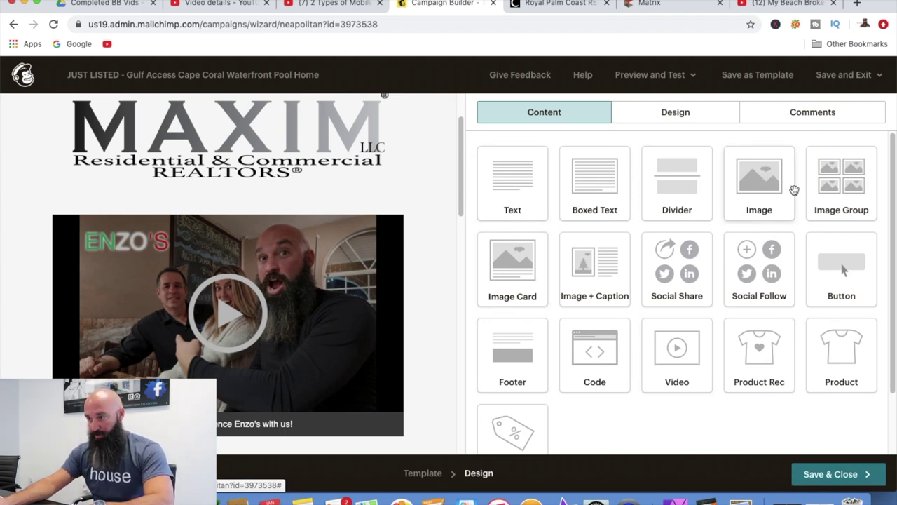
Delete the old Enzo's link from the video block's Video URL field
{"action": "mouse_move", "coordinate": [313, 269]}
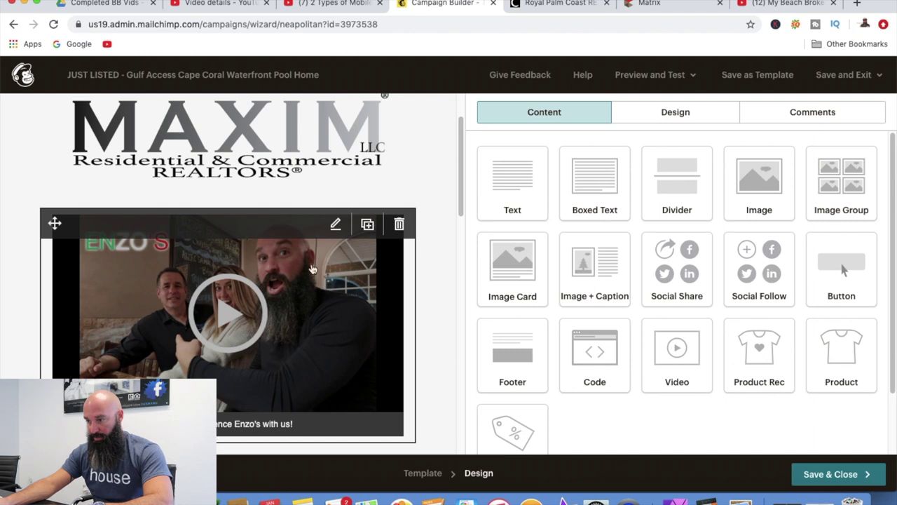
{"action": "left_click", "coordinate": [336, 225]}
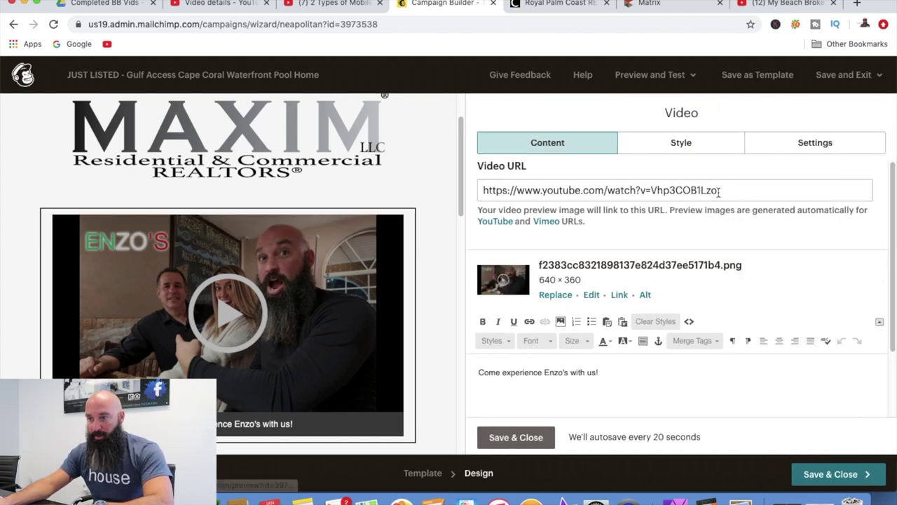
{"action": "left_click_drag", "start_coordinate": [722, 190], "coordinate": [470, 192]}
{"action": "key", "text": "BackSpace"}
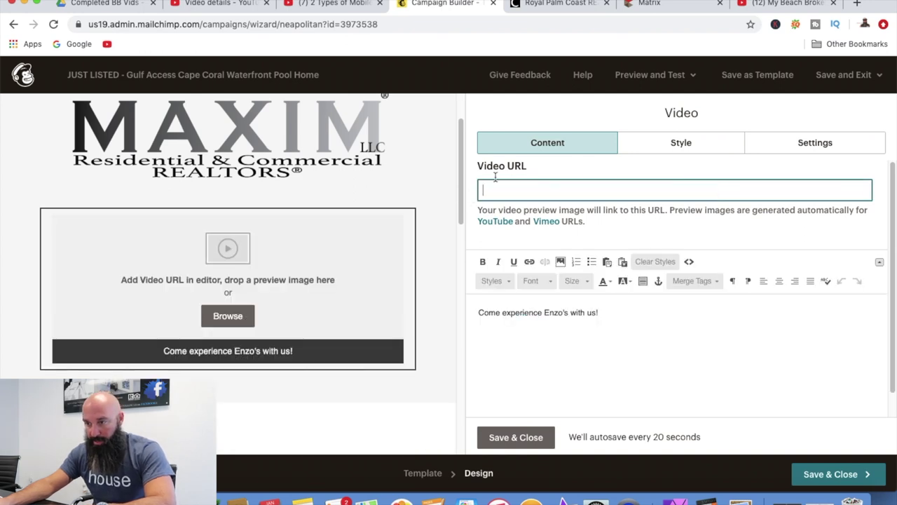
{"action": "left_click", "coordinate": [771, 4]}
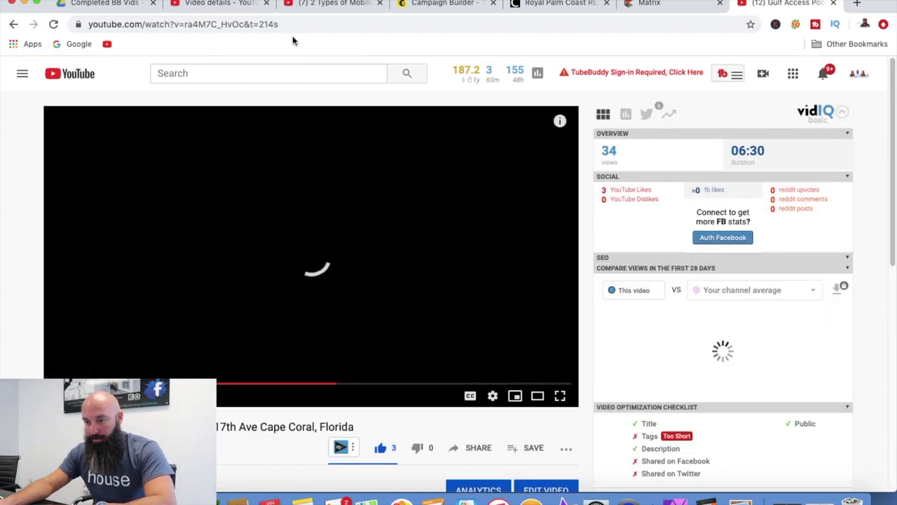
{"action": "left_click", "coordinate": [256, 25]}
{"action": "right_click", "coordinate": [256, 26]}
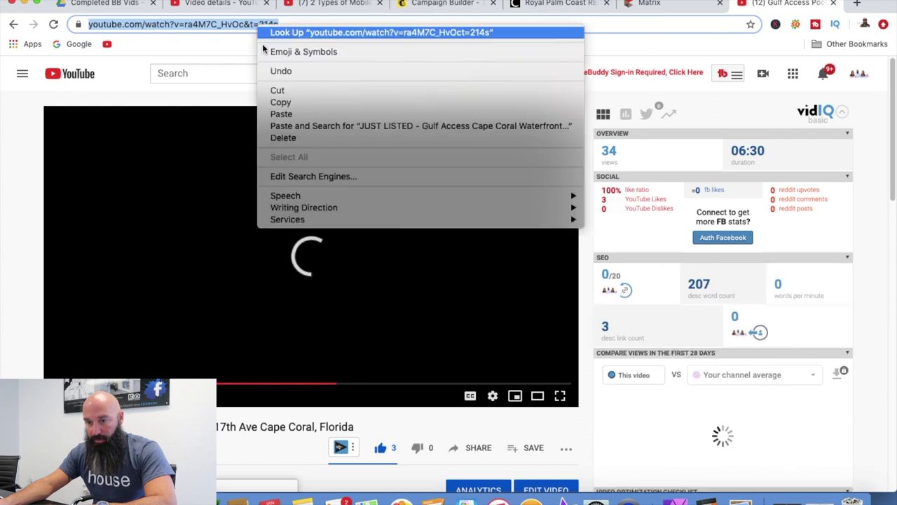
{"action": "left_click", "coordinate": [279, 101]}
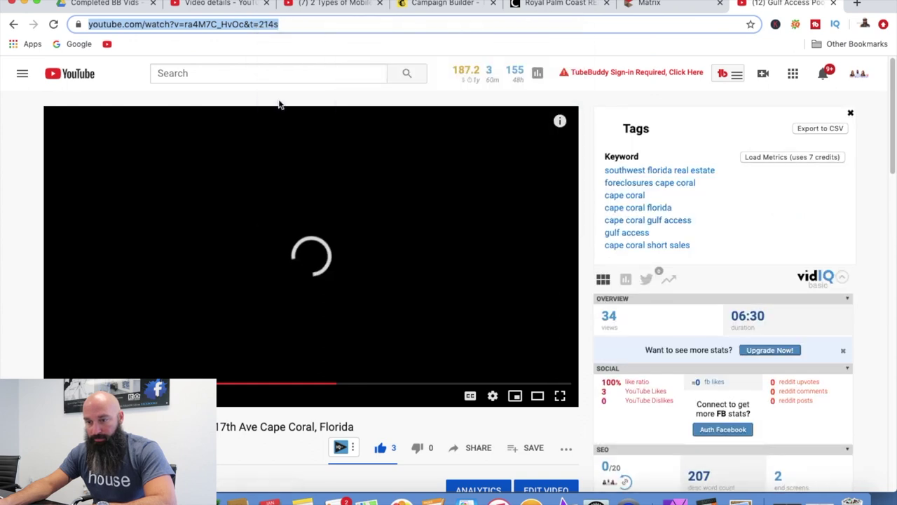
{"action": "left_click", "coordinate": [448, 5]}
{"action": "key", "text": "super+v"}
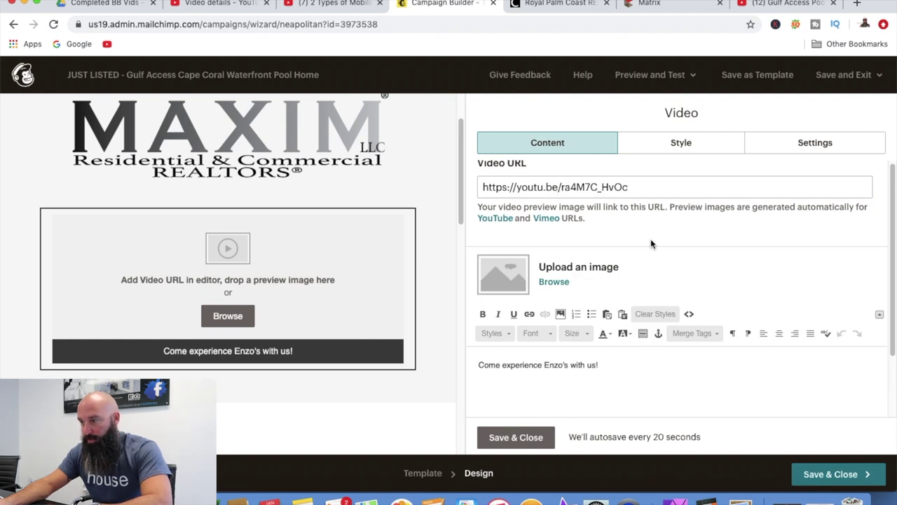
Delete the caption 'Come experience Enzo's with us!' from the video block
{"action": "scroll", "coordinate": [650, 239], "scroll_direction": "down", "scroll_amount": 2}
{"action": "left_click", "coordinate": [615, 284]}
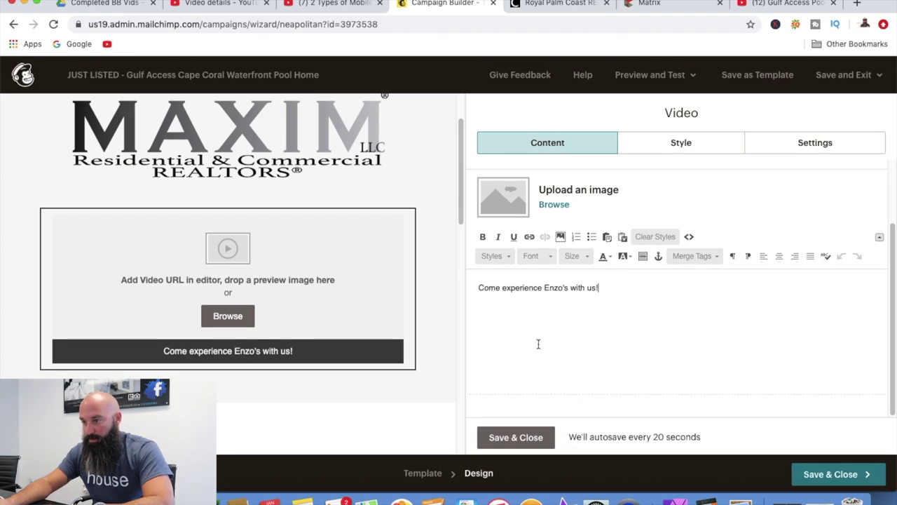
{"action": "mouse_move", "coordinate": [261, 298]}
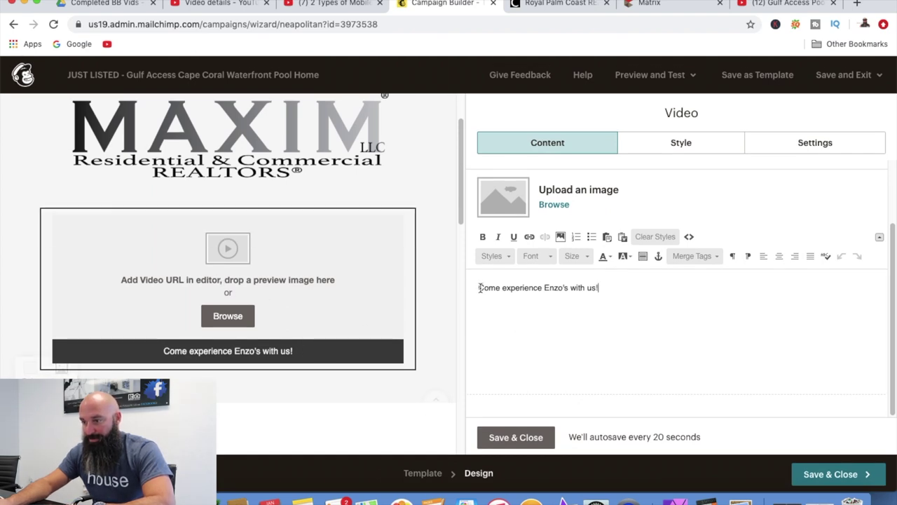
{"action": "left_click_drag", "start_coordinate": [611, 287], "coordinate": [464, 284]}
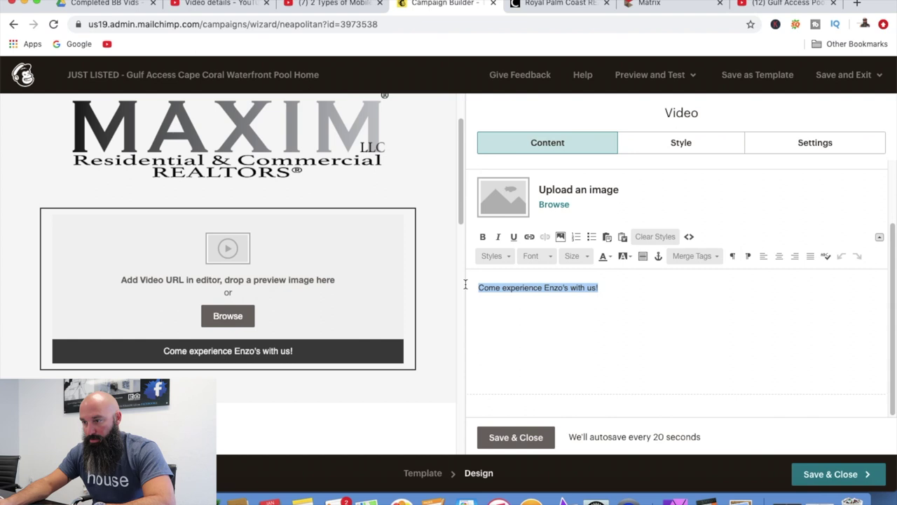
{"action": "key", "text": "BackSpace"}
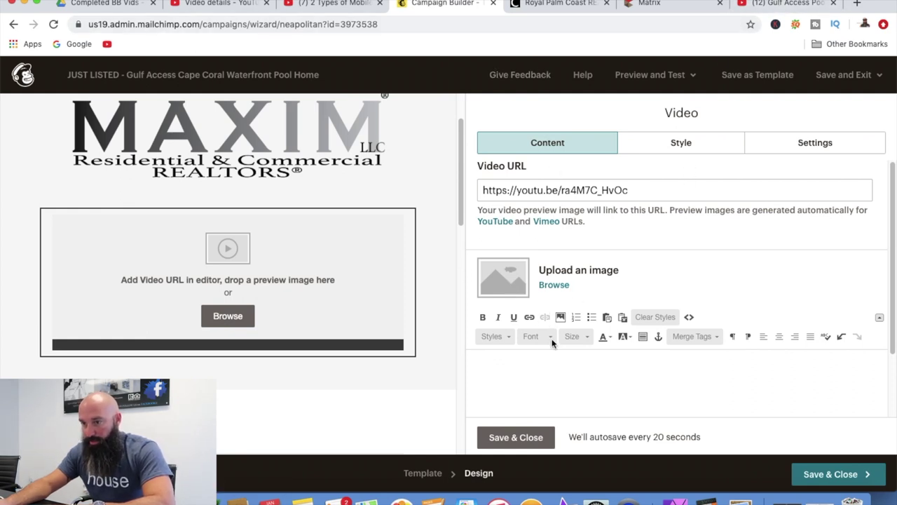
Open listing 220001115's full report from My Listings in Matrix
{"action": "left_click", "coordinate": [552, 4]}
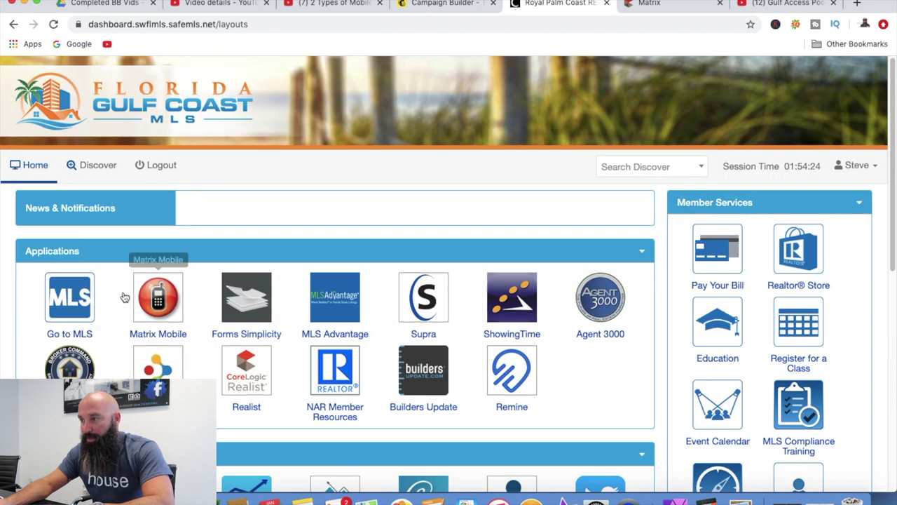
{"action": "left_click", "coordinate": [646, 4]}
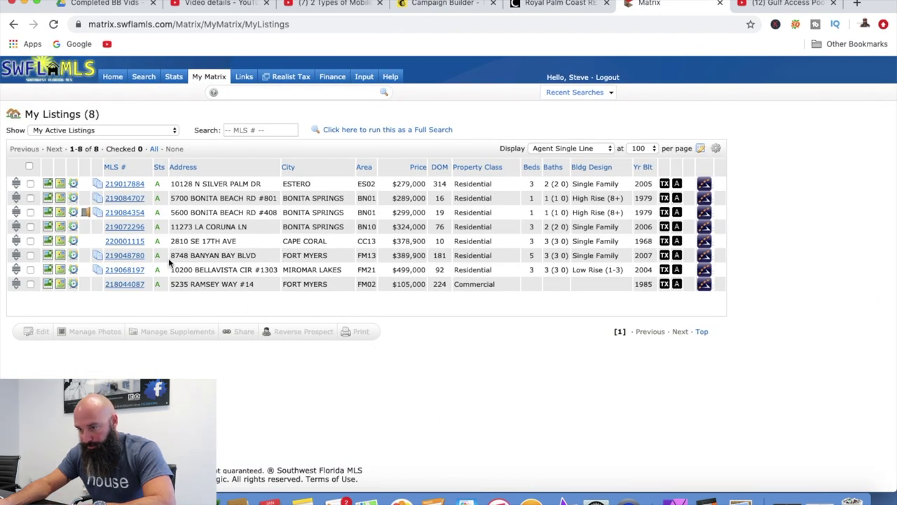
{"action": "left_click", "coordinate": [130, 242]}
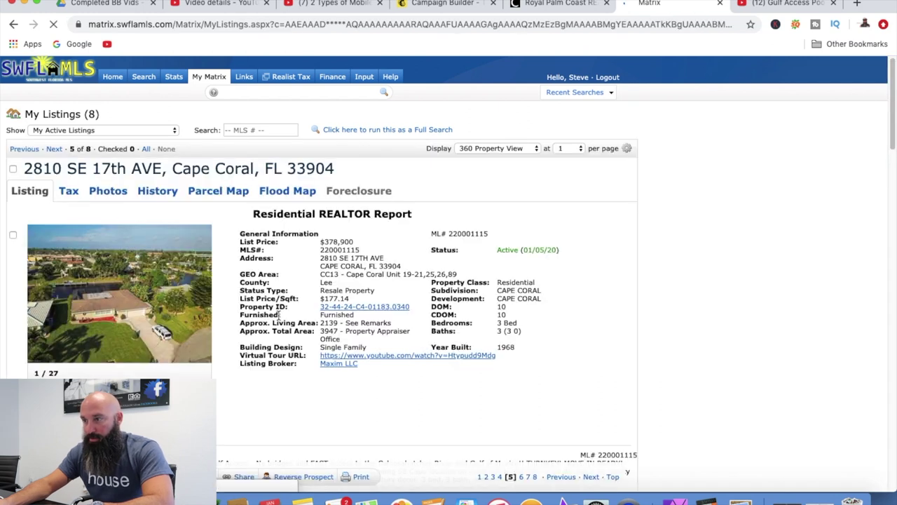
{"action": "scroll", "coordinate": [376, 231], "scroll_direction": "down", "scroll_amount": 3}
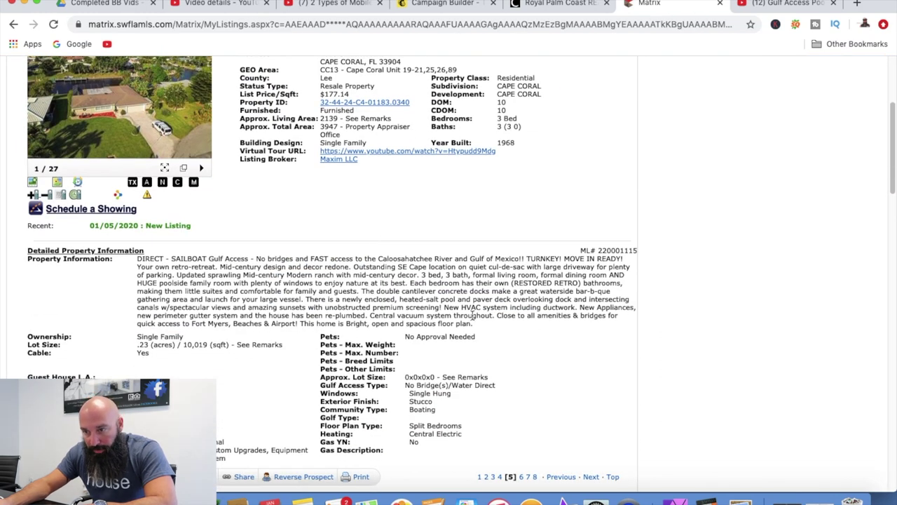
{"action": "left_click", "coordinate": [476, 324]}
{"action": "left_click_drag", "start_coordinate": [476, 324], "coordinate": [127, 264]}
{"action": "right_click", "coordinate": [168, 274]}
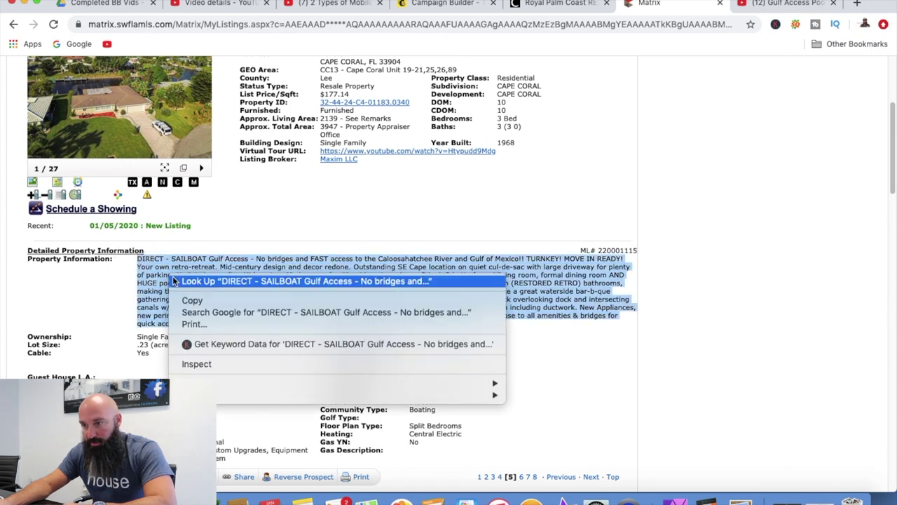
{"action": "left_click", "coordinate": [188, 298]}
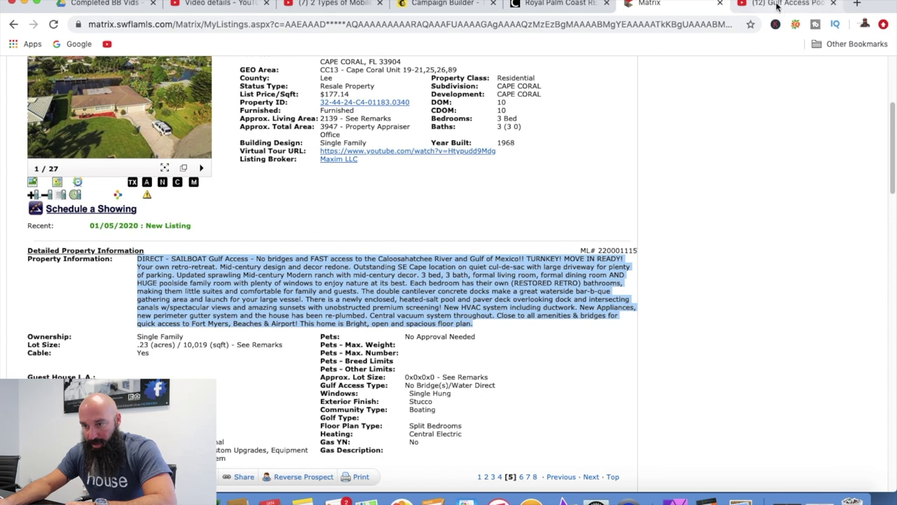
{"action": "left_click", "coordinate": [448, 6]}
Paste the SAILBOAT Gulf Access MLS description into the video block's text and bring up the Cape Coral YouTube video
{"action": "left_click", "coordinate": [495, 360]}
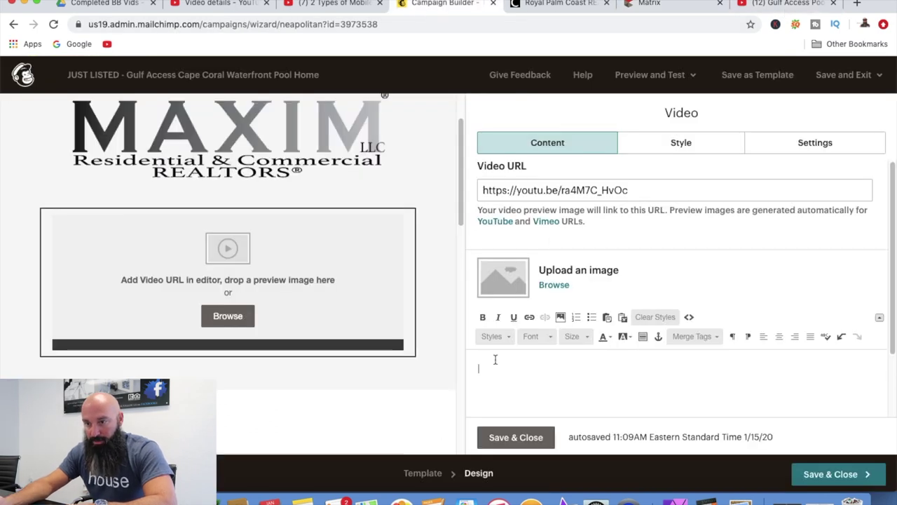
{"action": "key", "text": "super+v"}
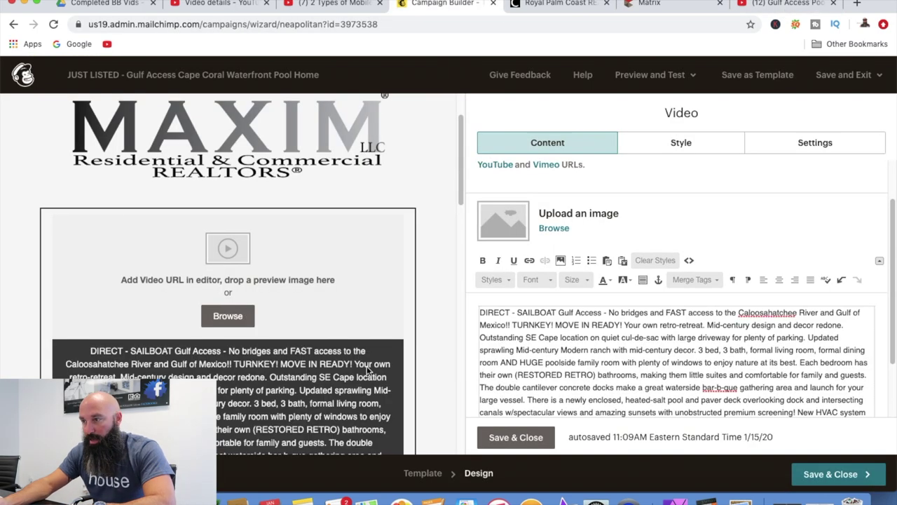
{"action": "scroll", "coordinate": [337, 324], "scroll_direction": "down", "scroll_amount": 2}
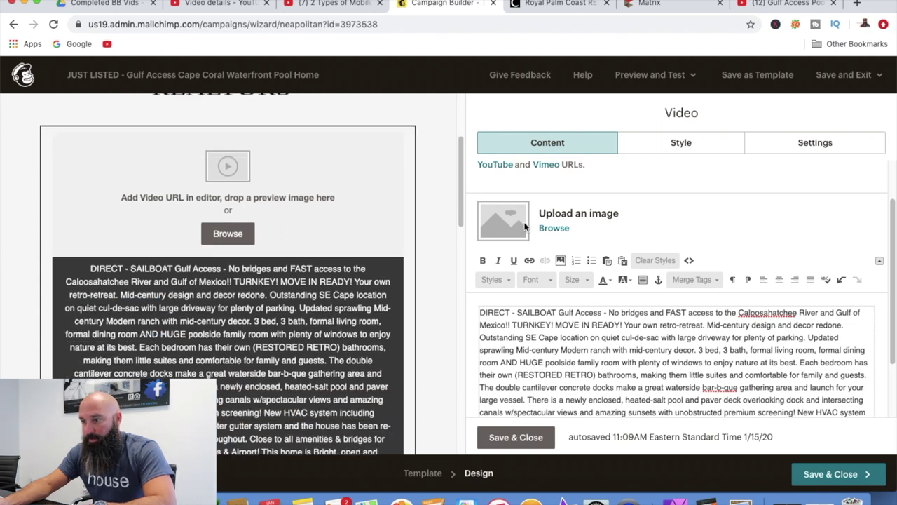
{"action": "left_click", "coordinate": [769, 11]}
{"action": "key", "text": "Escape"}
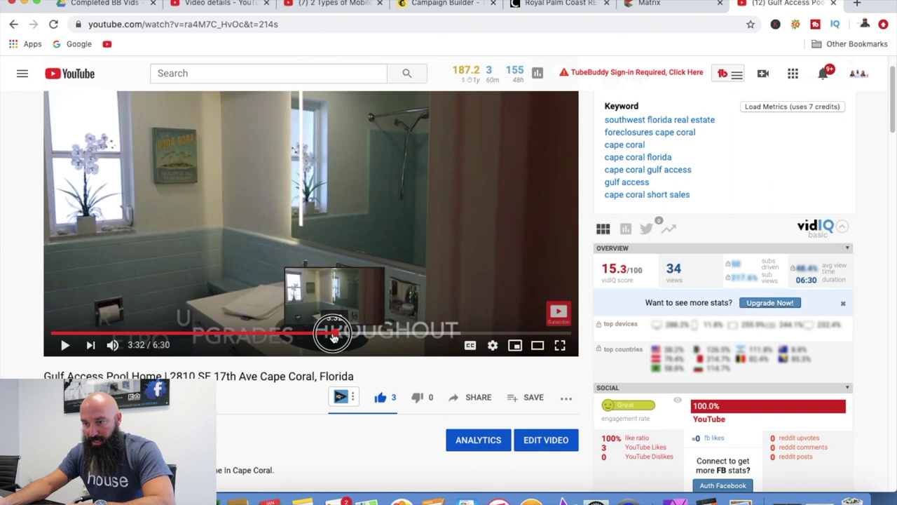
{"action": "left_click_drag", "start_coordinate": [327, 333], "coordinate": [36, 337]}
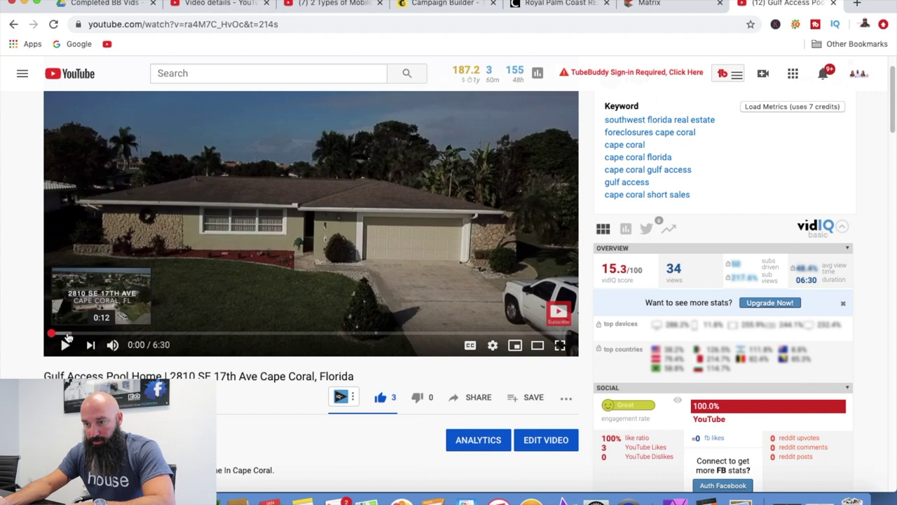
{"action": "left_click", "coordinate": [65, 333]}
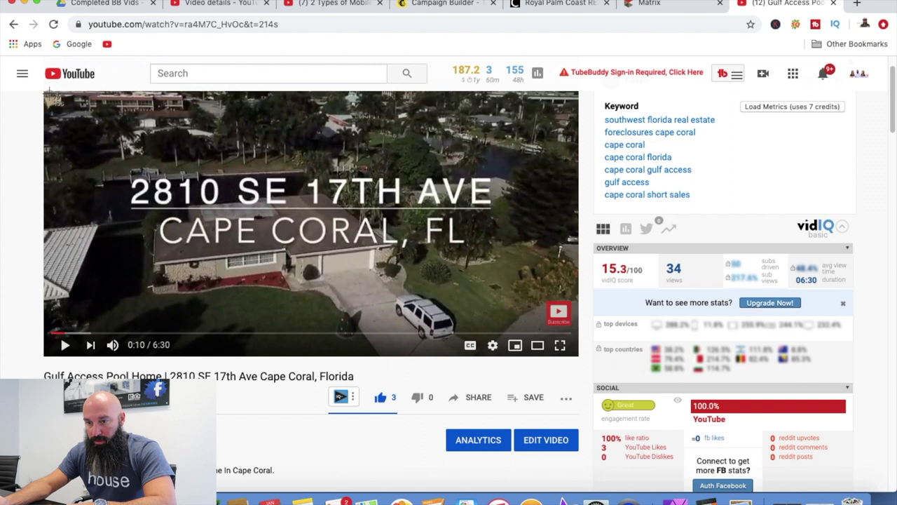
{"action": "left_click_drag", "start_coordinate": [51, 96], "coordinate": [577, 329]}
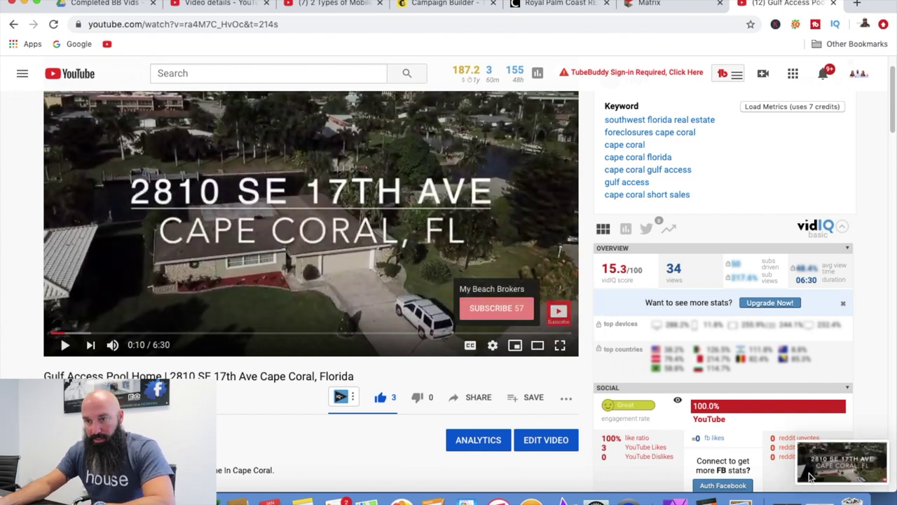
{"action": "left_click", "coordinate": [459, 6]}
{"action": "left_click", "coordinate": [548, 225]}
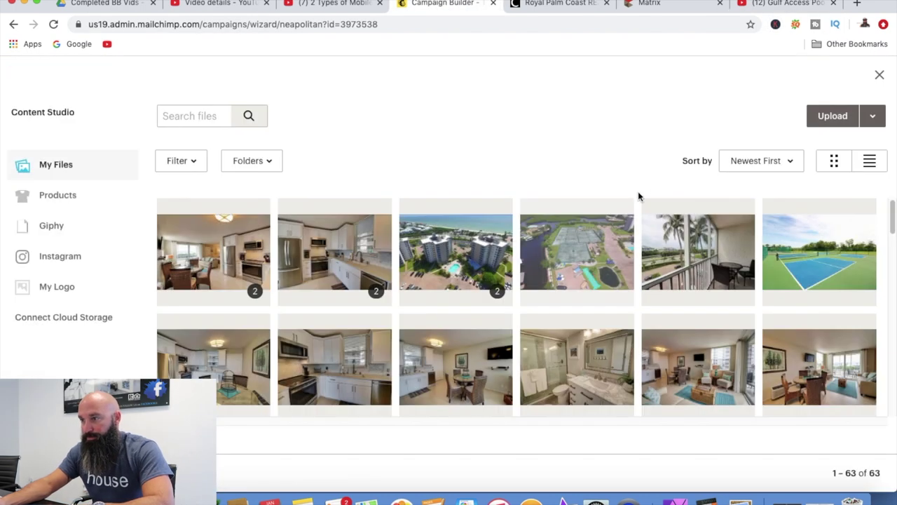
Upload 'Screen Shot 2020-01-15 at 11.10.15 AM' and insert it as the video block's preview image
{"action": "left_click", "coordinate": [834, 117]}
{"action": "scroll", "coordinate": [370, 152], "scroll_direction": "down", "scroll_amount": 6}
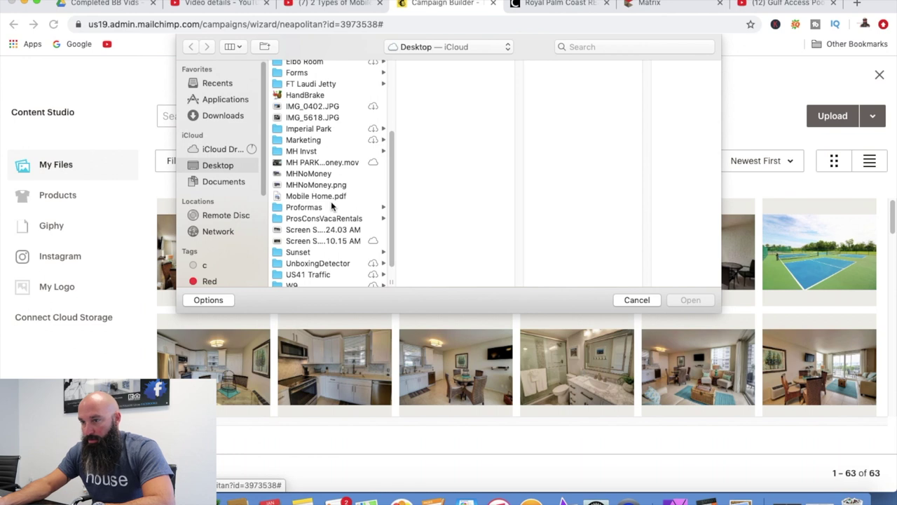
{"action": "scroll", "coordinate": [331, 201], "scroll_direction": "down", "scroll_amount": 1}
{"action": "left_click", "coordinate": [328, 215]}
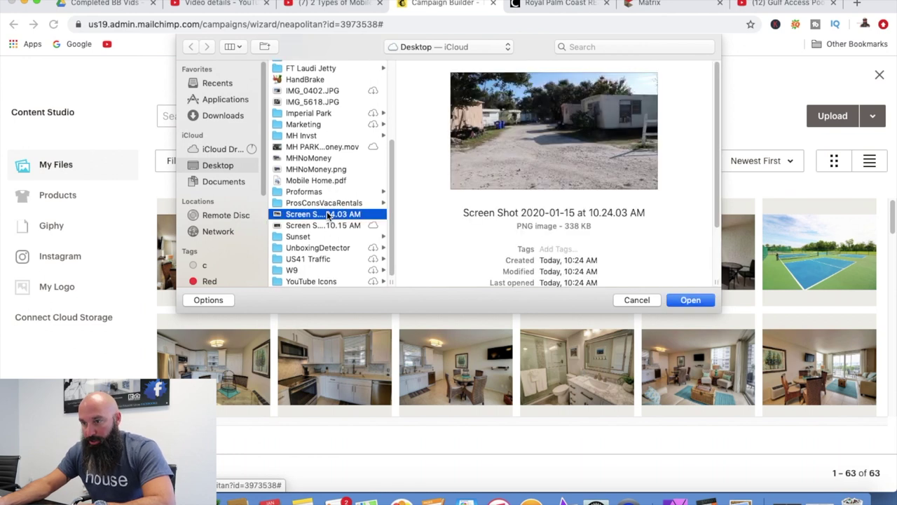
{"action": "left_click", "coordinate": [326, 226]}
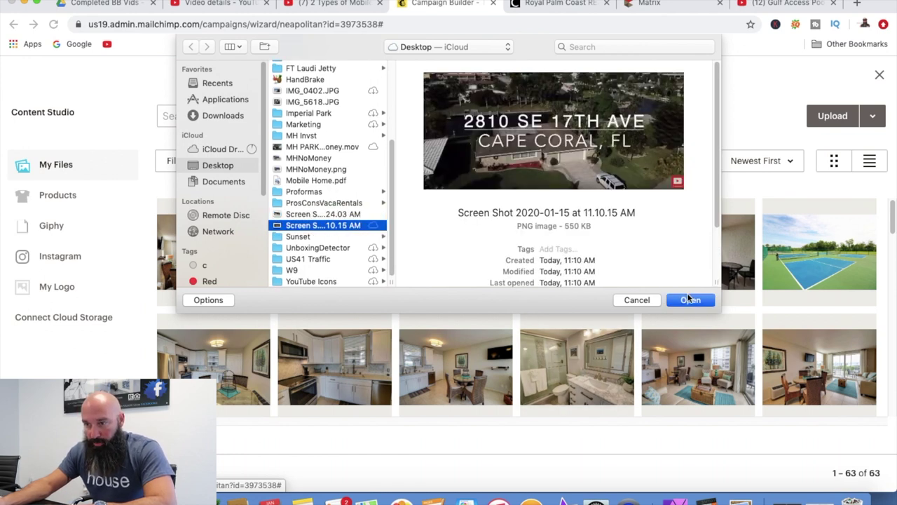
{"action": "left_click", "coordinate": [690, 299]}
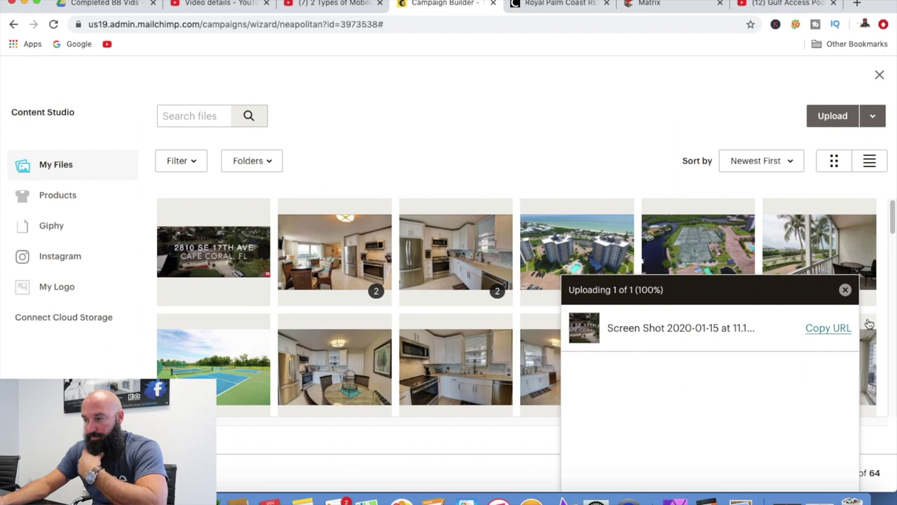
{"action": "left_click", "coordinate": [845, 289]}
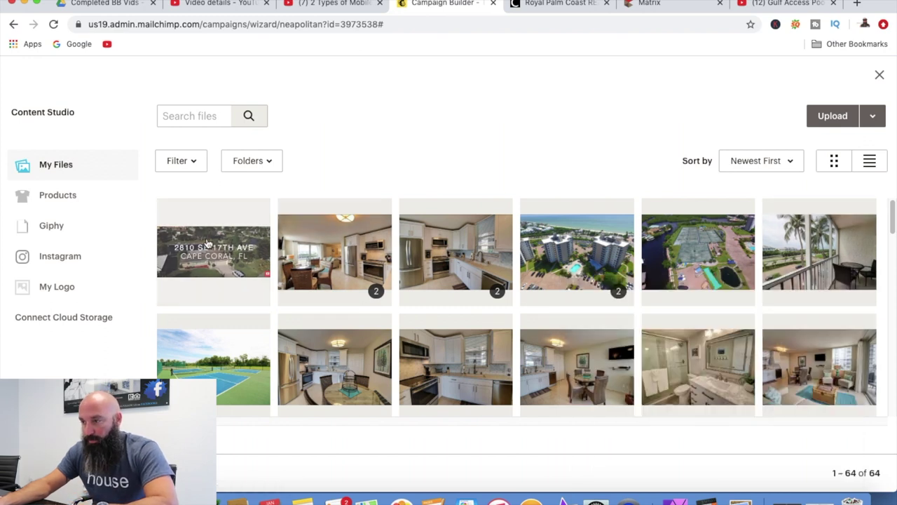
{"action": "left_click", "coordinate": [233, 243]}
{"action": "left_click", "coordinate": [872, 113]}
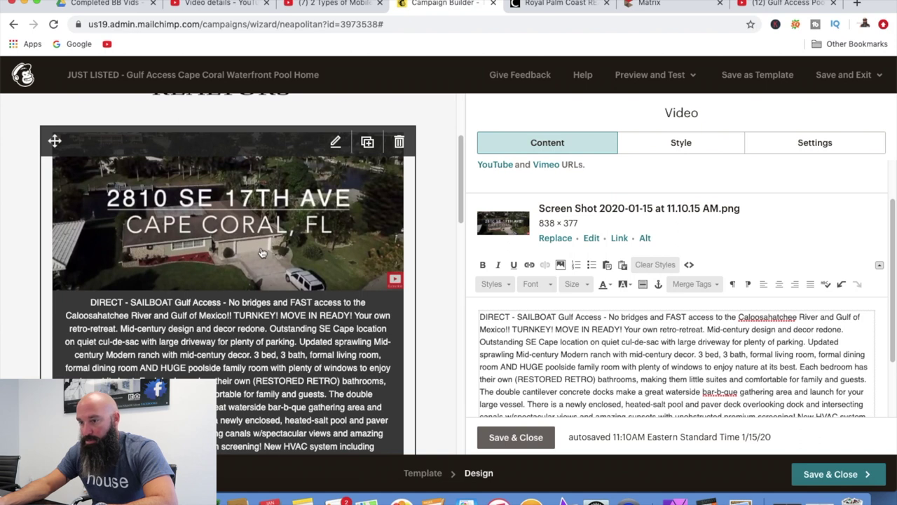
Close the video block editor and check the preview image sits above the listing description
{"action": "scroll", "coordinate": [645, 256], "scroll_direction": "down", "scroll_amount": 2}
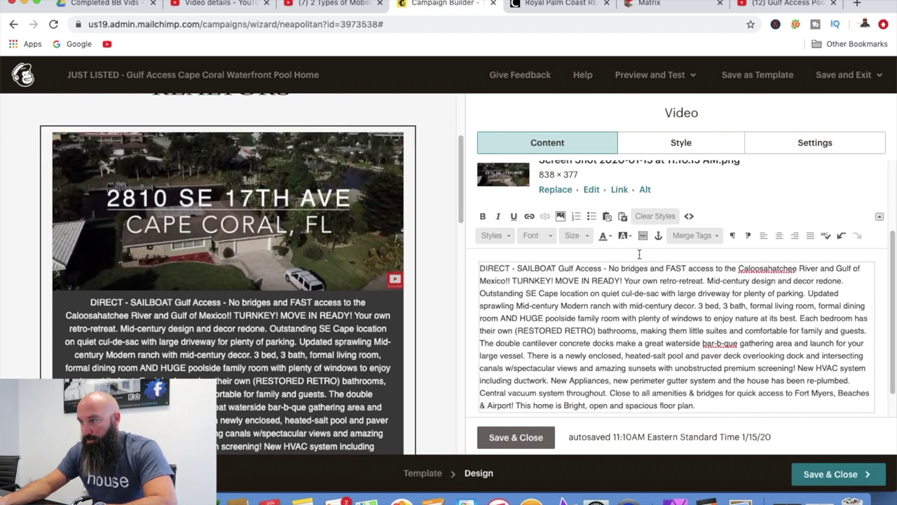
{"action": "left_click", "coordinate": [511, 440]}
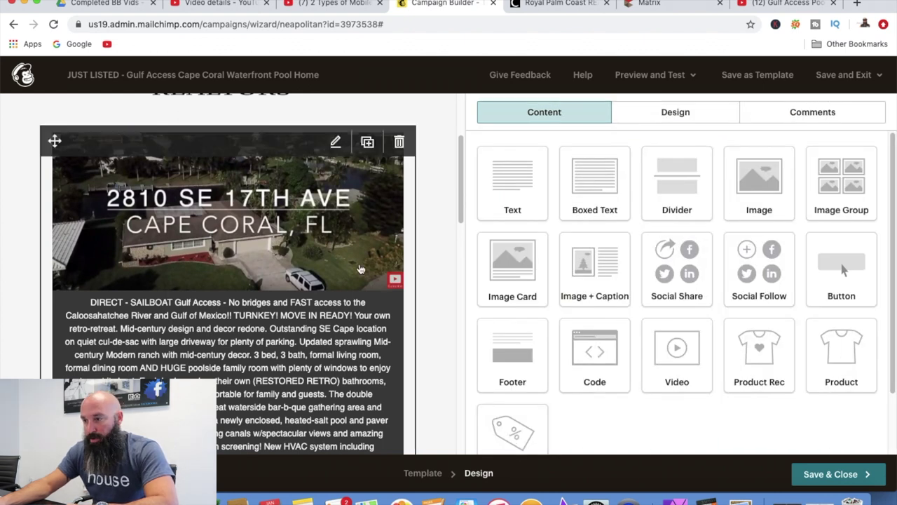
{"action": "scroll", "coordinate": [359, 268], "scroll_direction": "up", "scroll_amount": 3}
{"action": "scroll", "coordinate": [228, 214], "scroll_direction": "down", "scroll_amount": 3}
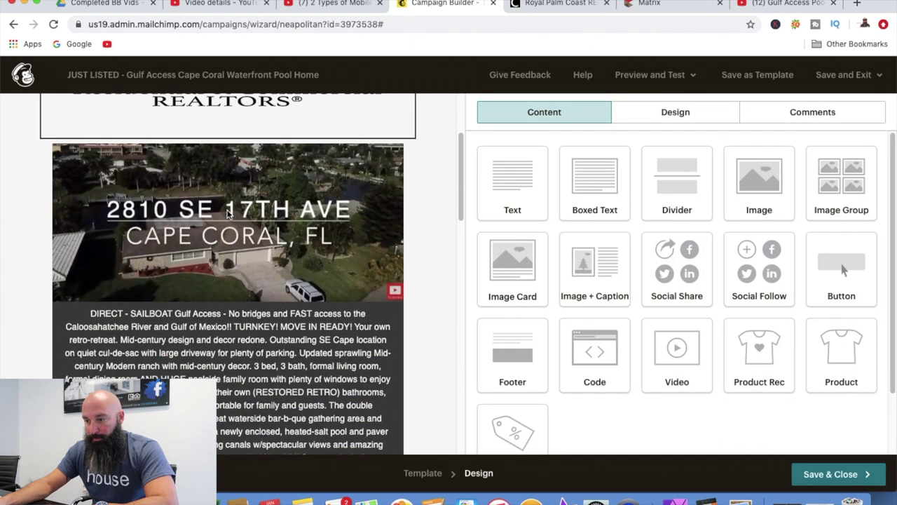
{"action": "scroll", "coordinate": [228, 214], "scroll_direction": "down", "scroll_amount": 1}
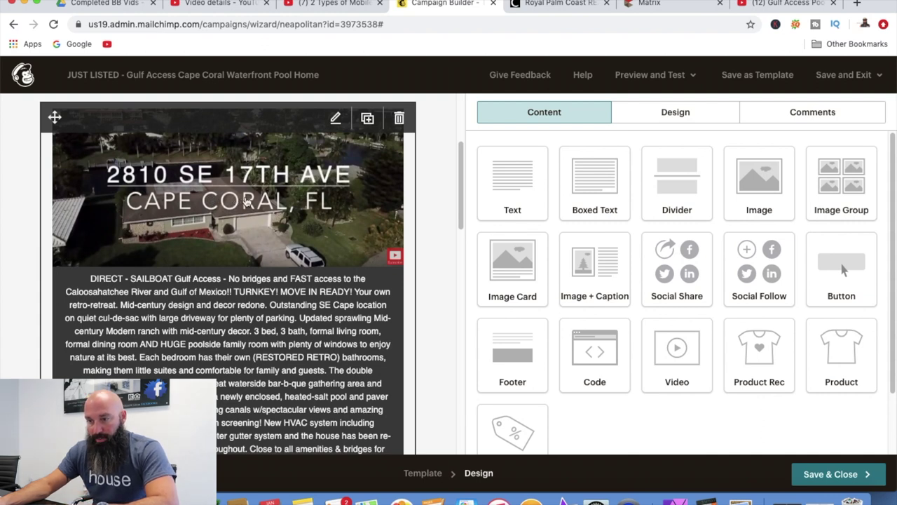
{"action": "scroll", "coordinate": [245, 202], "scroll_direction": "down", "scroll_amount": 4}
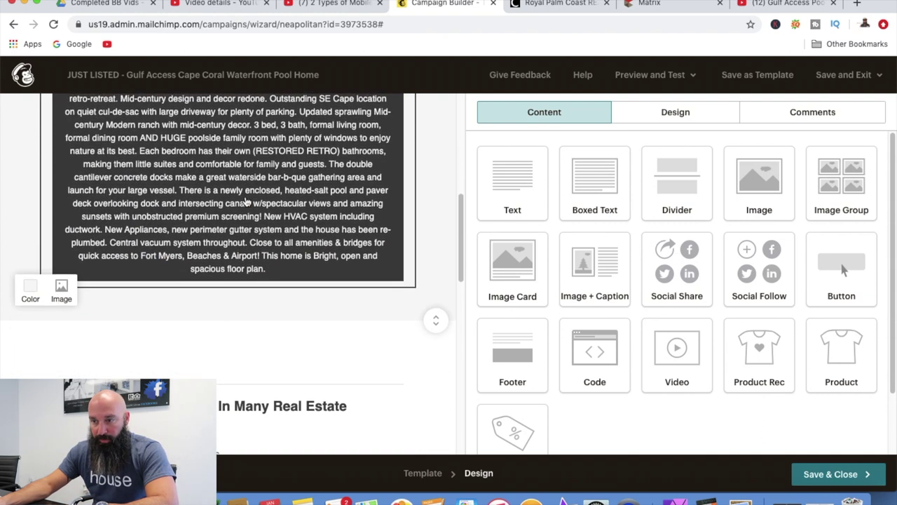
{"action": "scroll", "coordinate": [245, 202], "scroll_direction": "up", "scroll_amount": 3}
{"action": "scroll", "coordinate": [245, 202], "scroll_direction": "up", "scroll_amount": 2}
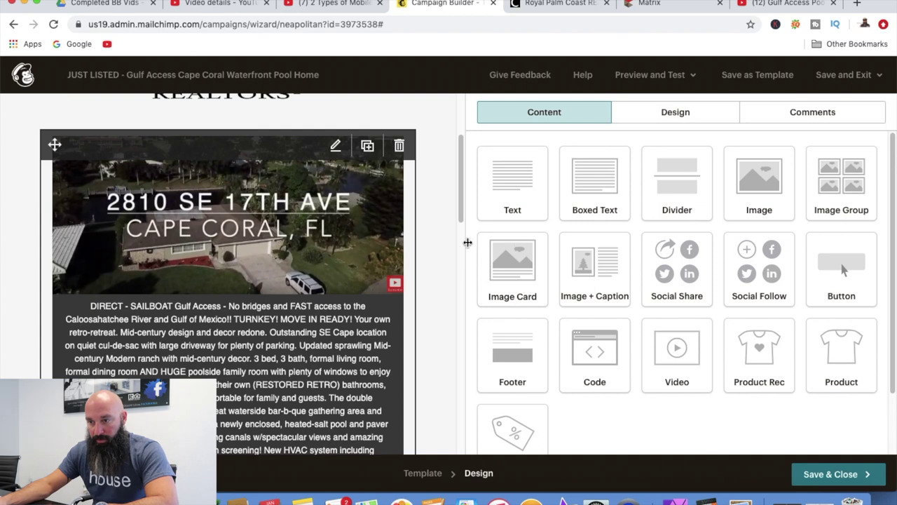
{"action": "scroll", "coordinate": [701, 316], "scroll_direction": "down", "scroll_amount": 2}
Save & Close the email design to return to the campaign checklist for 1,083 recipients
{"action": "left_click", "coordinate": [848, 479]}
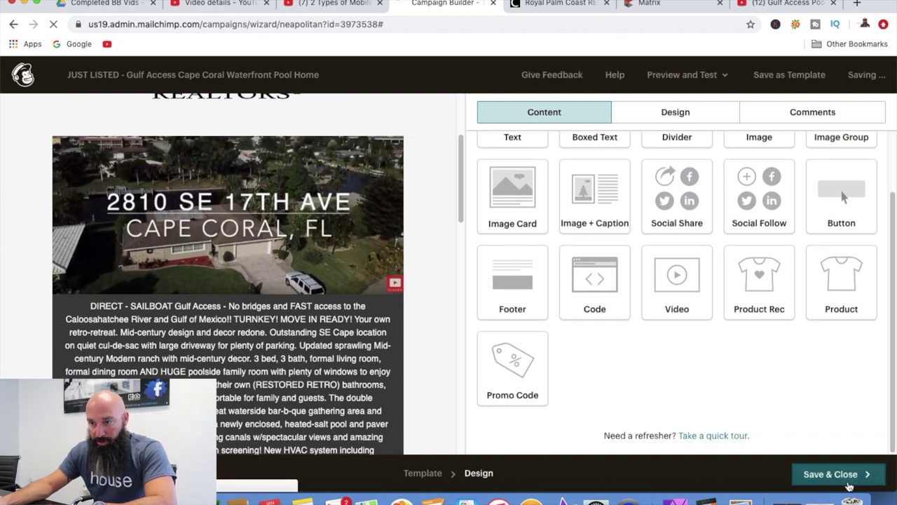